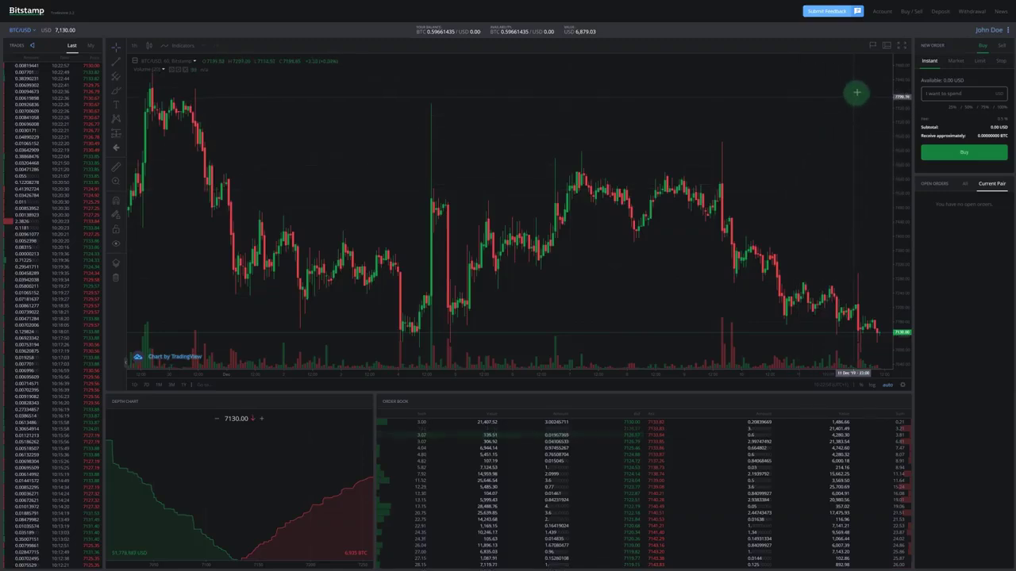
Expand the BTC/USD chart to full screen, hiding the trade list, order book and order panels.
{"action": "left_click", "coordinate": [902, 46]}
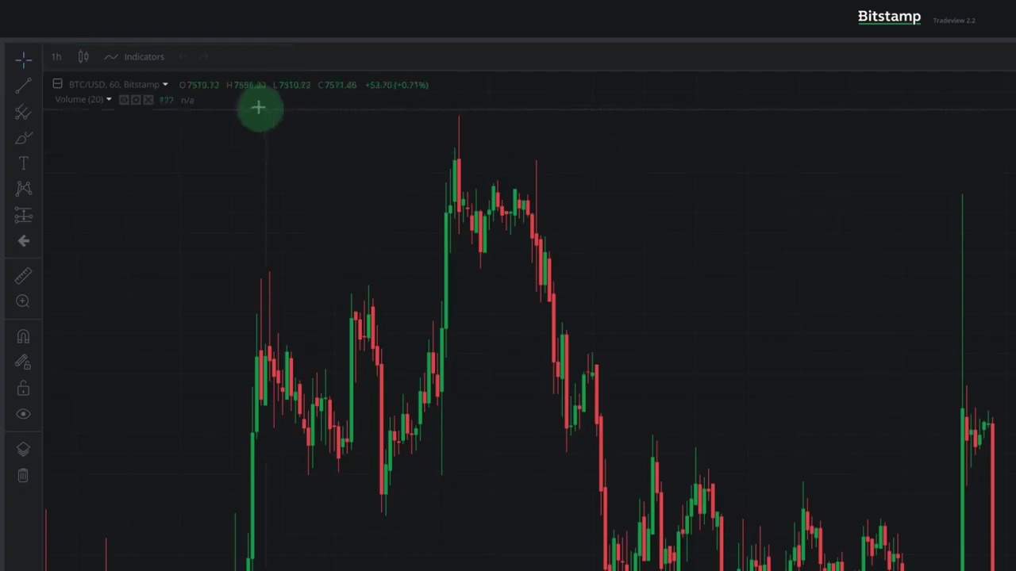
Switch the BTC/USD chart from 1-hour to 4-hour candles and pan to the later candles.
{"action": "left_click", "coordinate": [54, 62]}
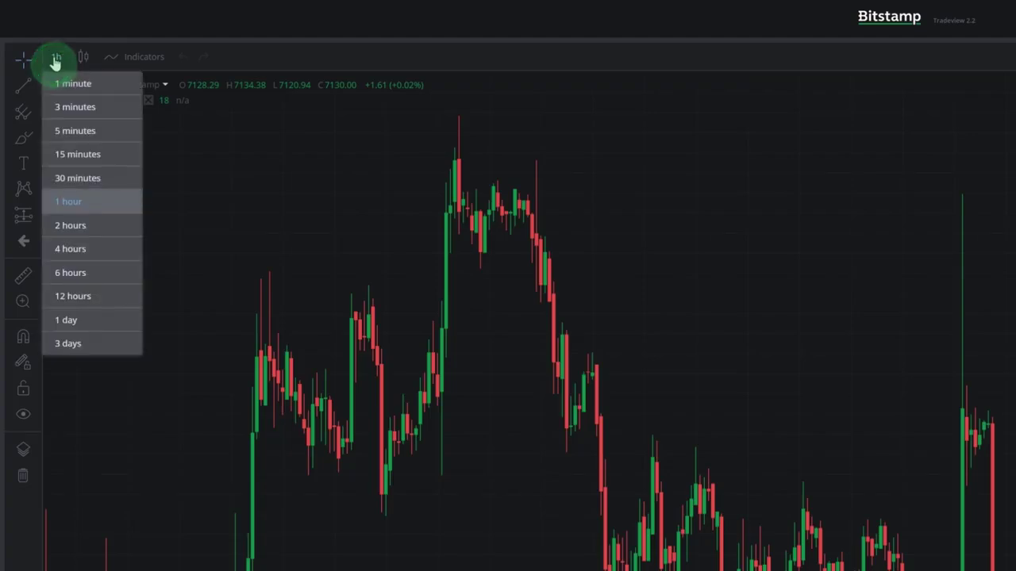
{"action": "left_click", "coordinate": [80, 250]}
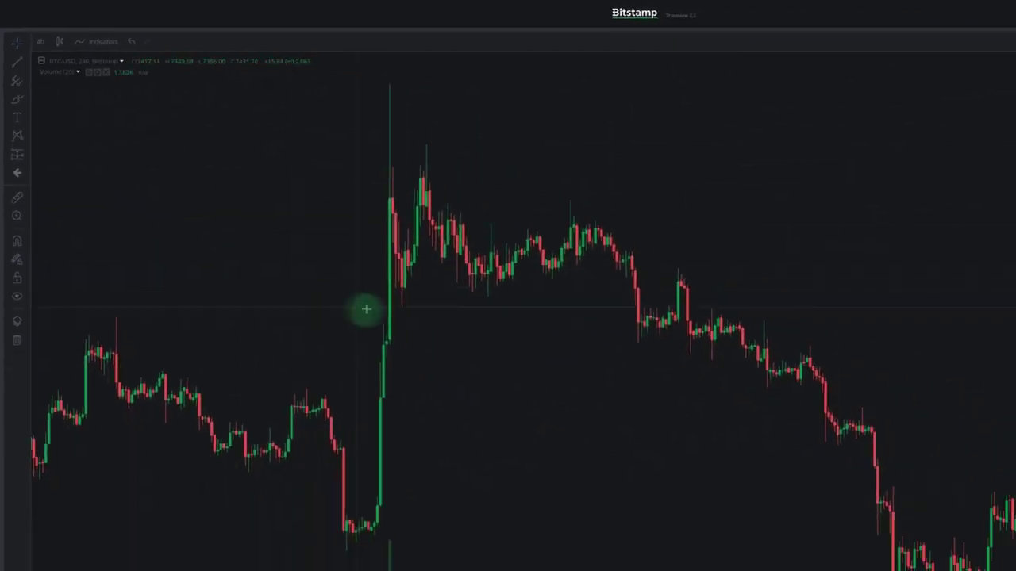
{"action": "scroll", "coordinate": [617, 362], "scroll_direction": "down", "scroll_amount": 3}
{"action": "scroll", "coordinate": [617, 361], "scroll_direction": "up", "scroll_amount": 3}
{"action": "scroll", "coordinate": [617, 361], "scroll_direction": "down", "scroll_amount": 3}
{"action": "scroll", "coordinate": [617, 361], "scroll_direction": "up", "scroll_amount": 2}
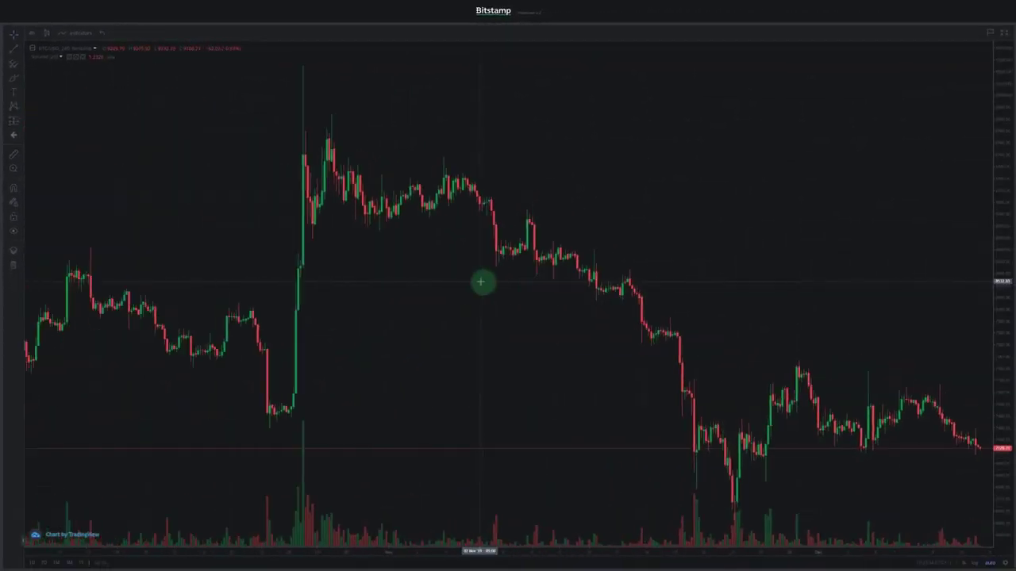
{"action": "left_click_drag", "start_coordinate": [480, 281], "coordinate": [138, 256]}
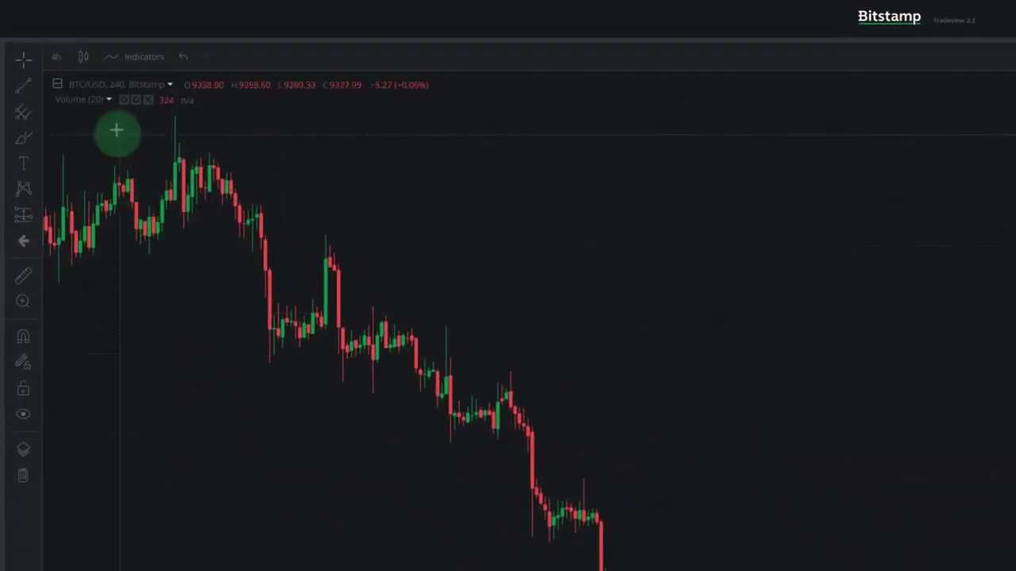
{"action": "left_click", "coordinate": [83, 57]}
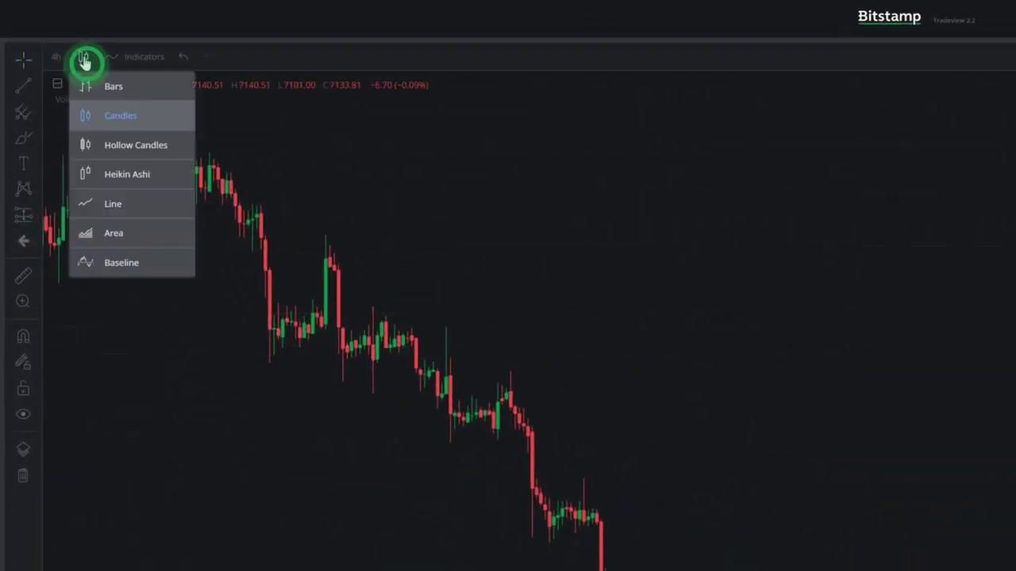
{"action": "left_click", "coordinate": [119, 204]}
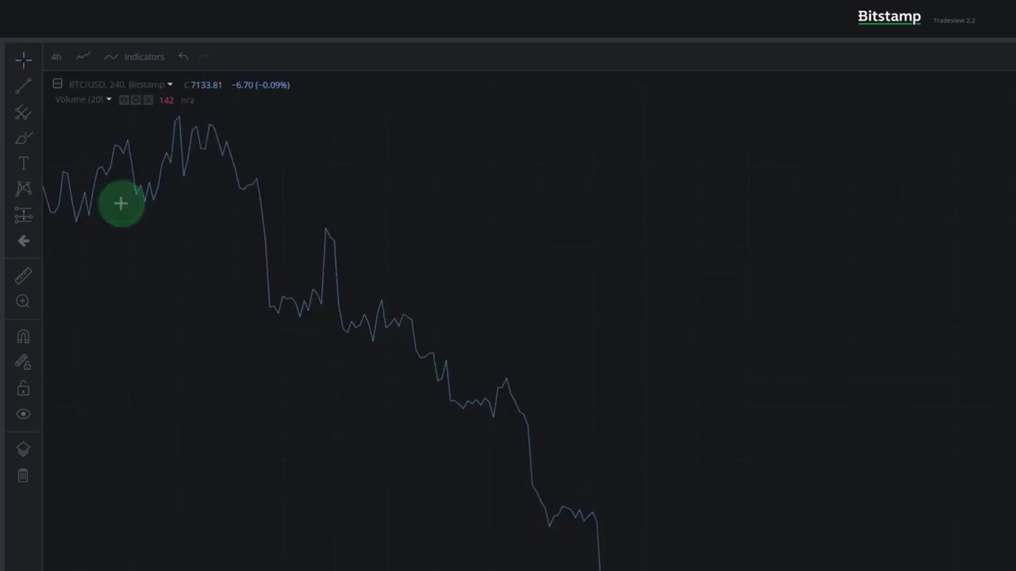
{"action": "left_click", "coordinate": [84, 61]}
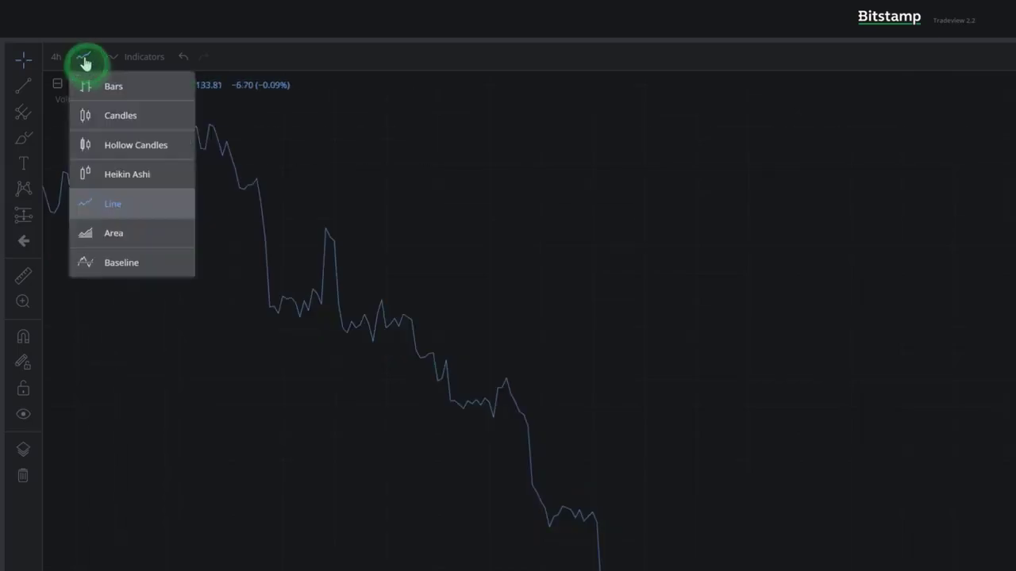
{"action": "left_click", "coordinate": [119, 120]}
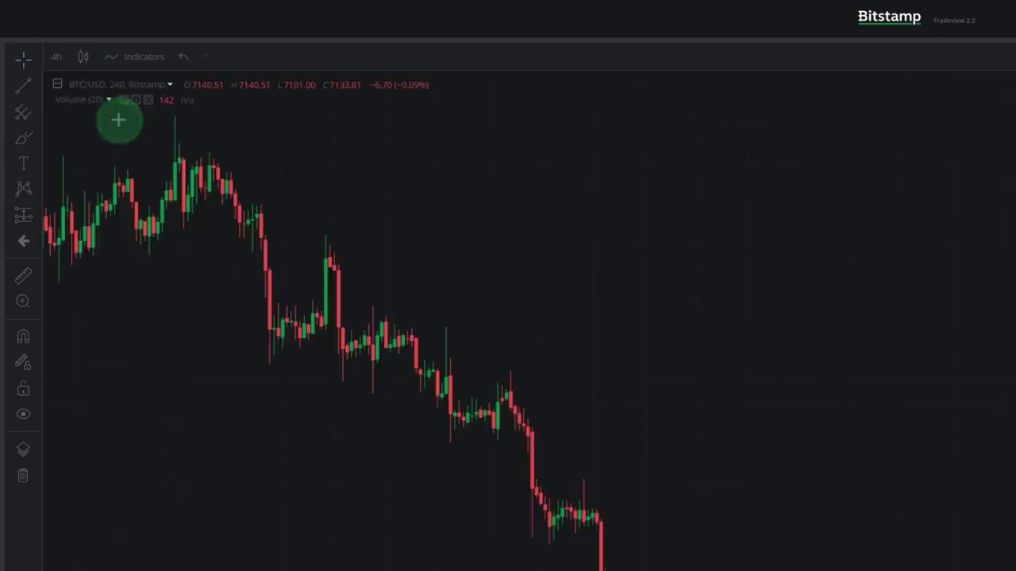
{"action": "left_click", "coordinate": [182, 56]}
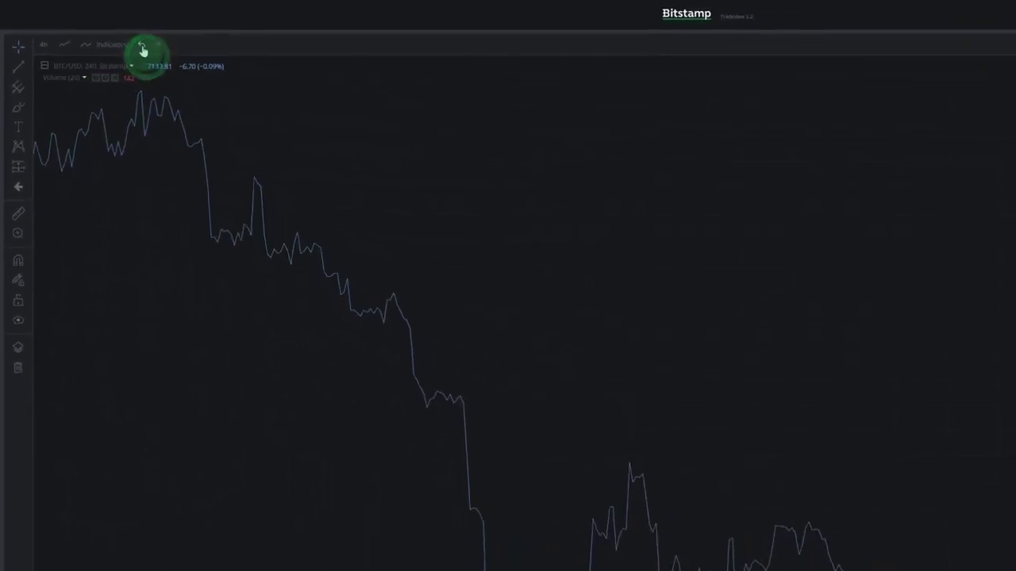
{"action": "left_click", "coordinate": [158, 49]}
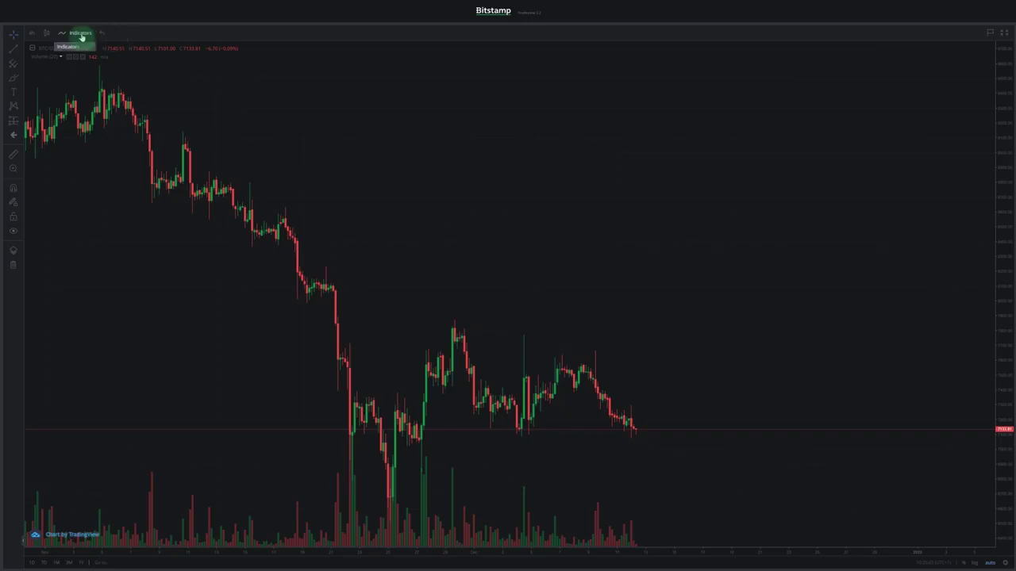
Search Indicators for 'moving average' and add the Moving Average overlay.
{"action": "left_click", "coordinate": [80, 34]}
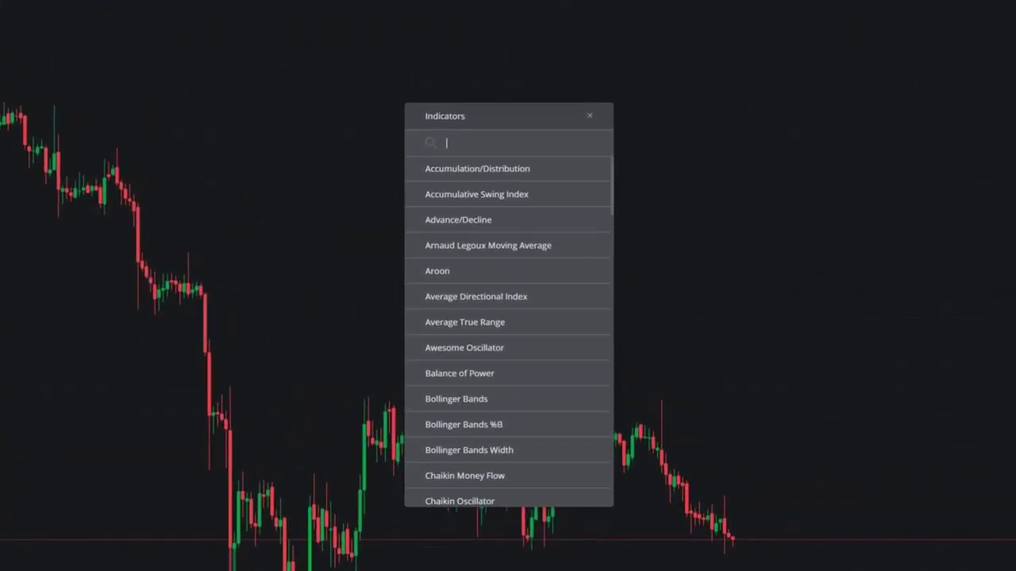
{"action": "type", "text": "moving average"}
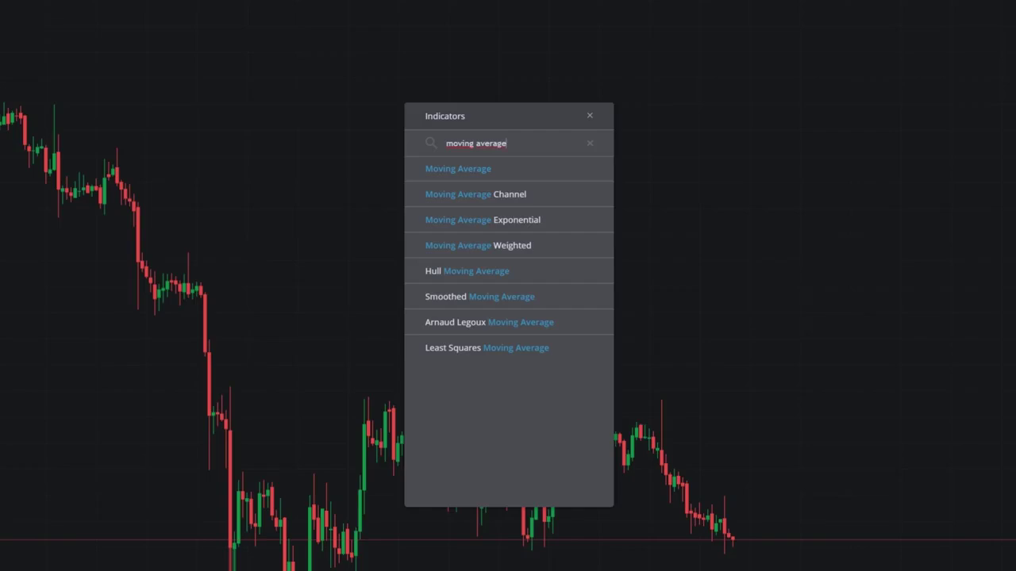
{"action": "left_click", "coordinate": [464, 172]}
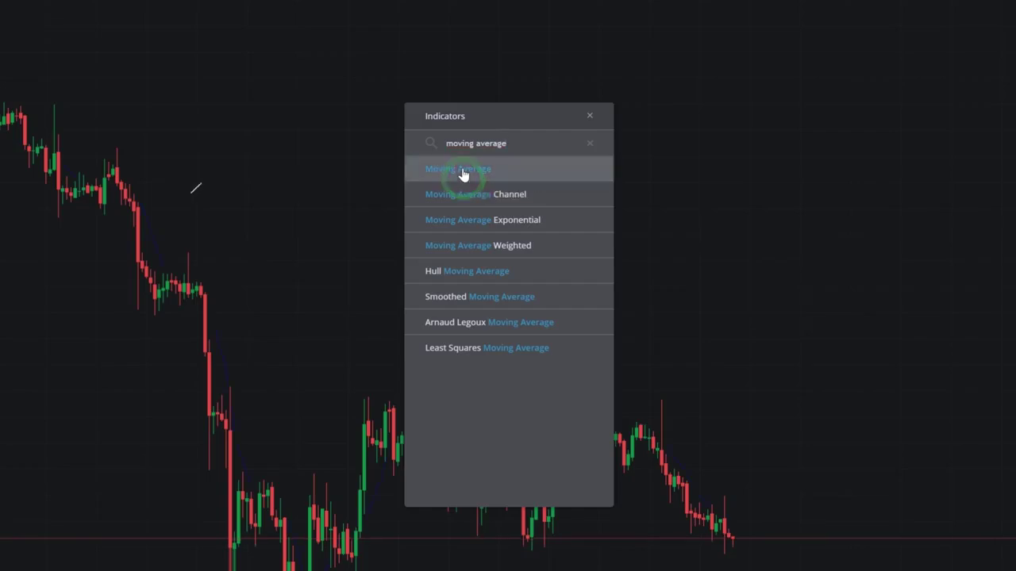
Search 'RSI' and add the Relative Strength Index pane below the volume bars.
{"action": "key", "text": "BackSpace"}
{"action": "key", "text": "BackSpace"}
{"action": "key", "text": "BackSpace"}
{"action": "key", "text": "BackSpace"}
{"action": "key", "text": "BackSpace"}
{"action": "key", "text": "BackSpace"}
{"action": "key", "text": "BackSpace"}
{"action": "key", "text": "BackSpace"}
{"action": "key", "text": "BackSpace"}
{"action": "key", "text": "BackSpace"}
{"action": "key", "text": "BackSpace"}
{"action": "key", "text": "BackSpace"}
{"action": "key", "text": "BackSpace"}
{"action": "key", "text": "BackSpace"}
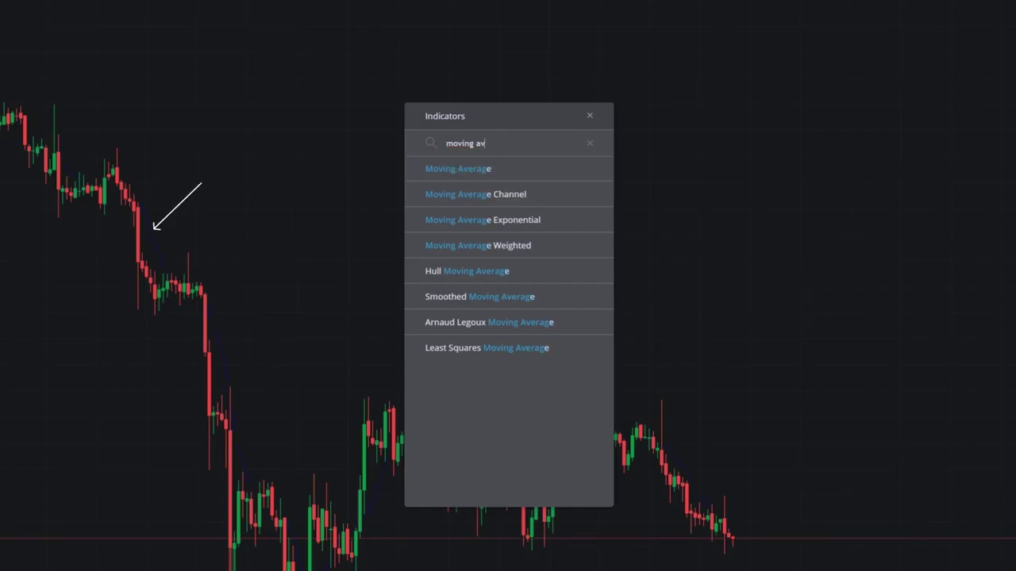
{"action": "type", "text": "RSI"}
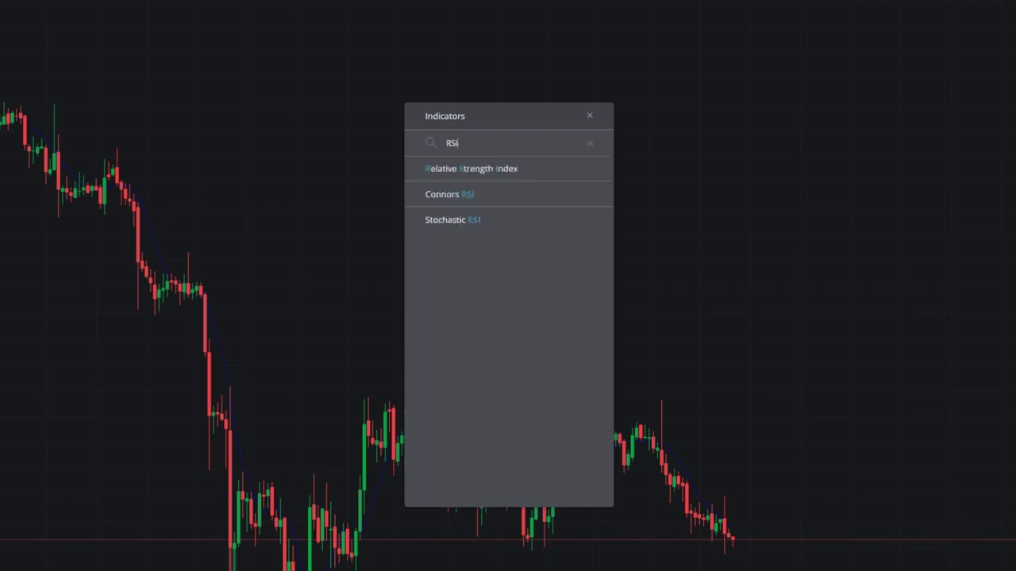
{"action": "left_click", "coordinate": [481, 169]}
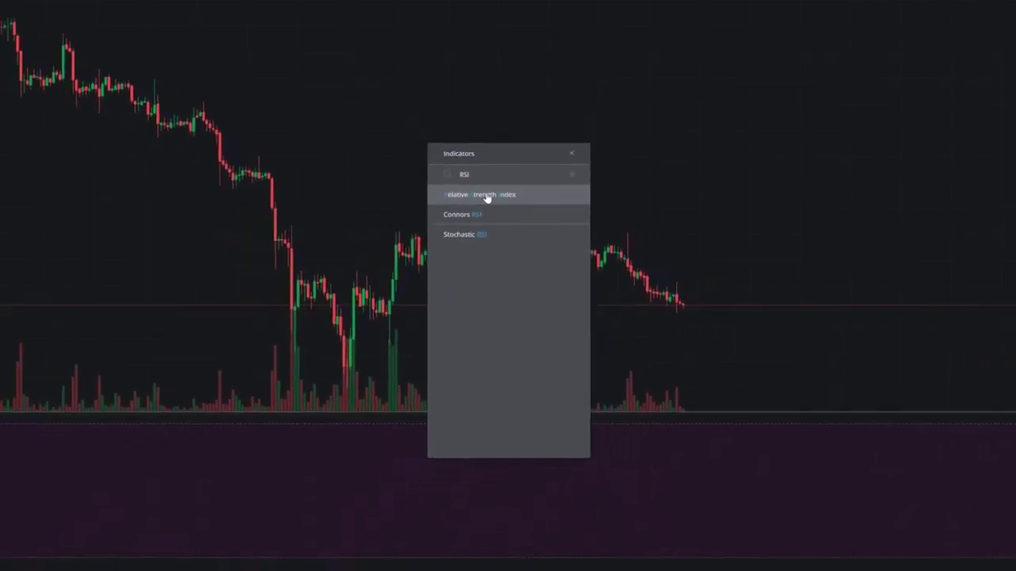
{"action": "left_click", "coordinate": [577, 141]}
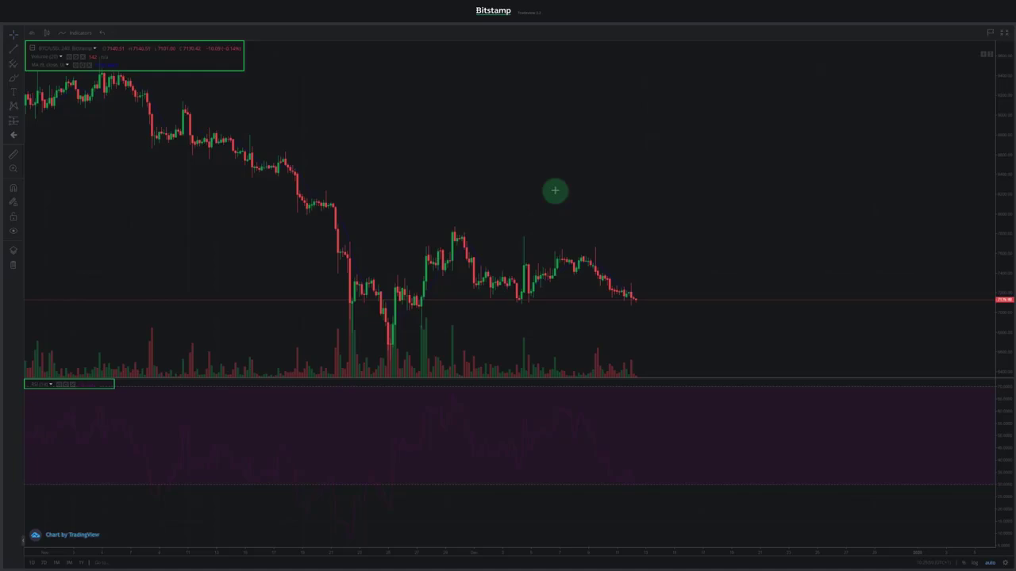
Change the Moving Average length from 9 to 50 in its Format settings.
{"action": "right_click", "coordinate": [34, 68]}
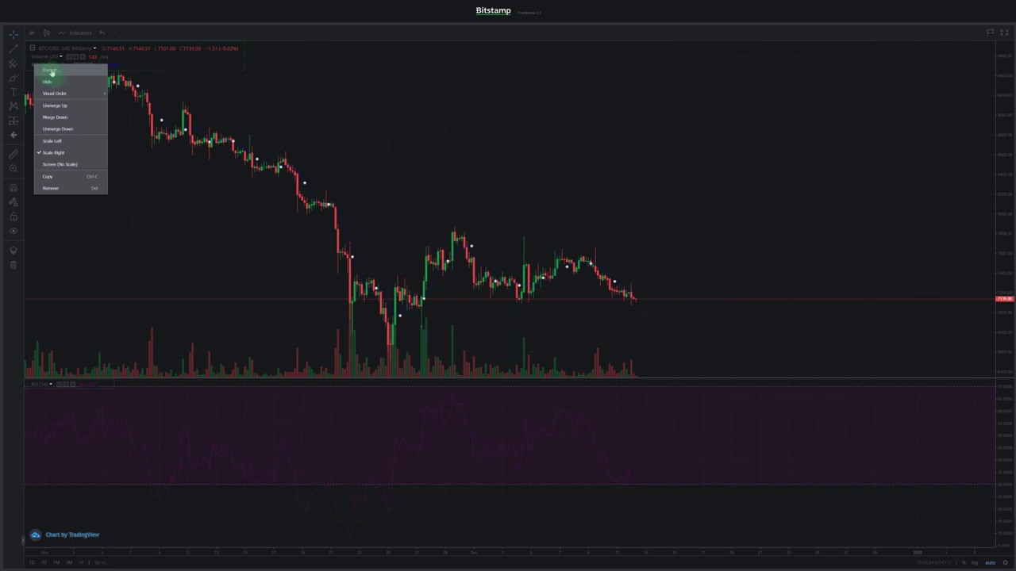
{"action": "left_click", "coordinate": [50, 71]}
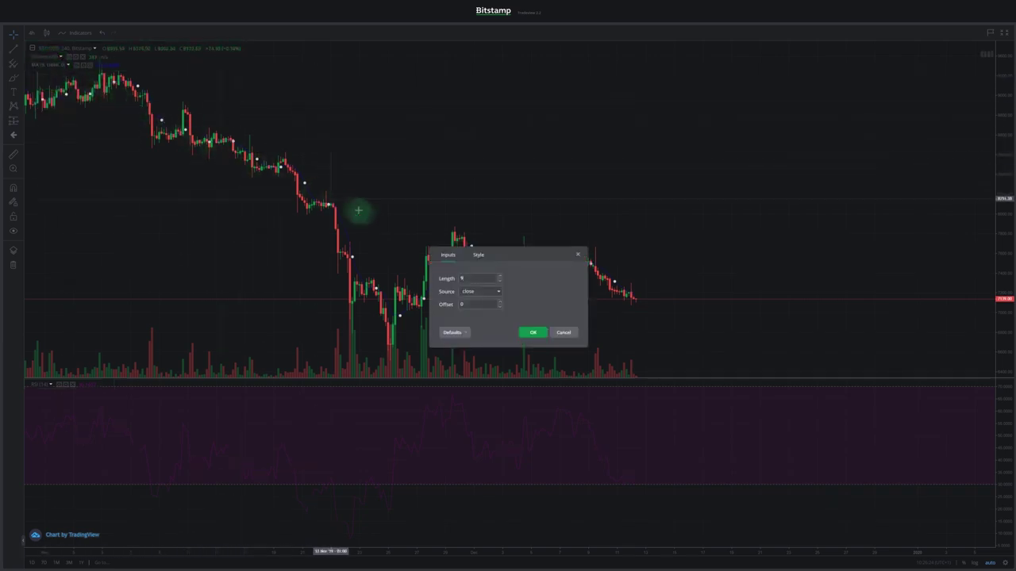
{"action": "left_click", "coordinate": [470, 277]}
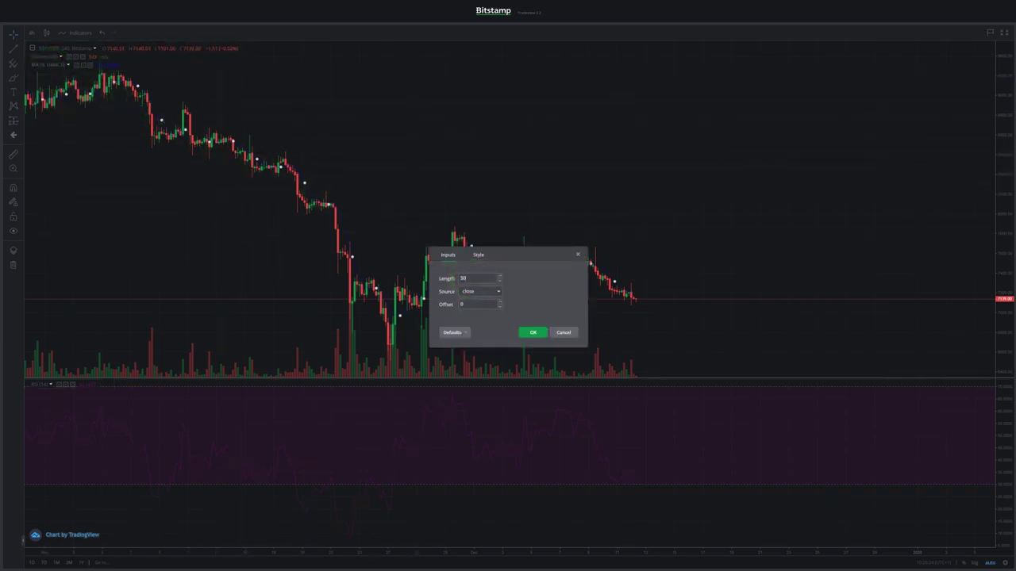
{"action": "left_click", "coordinate": [533, 333]}
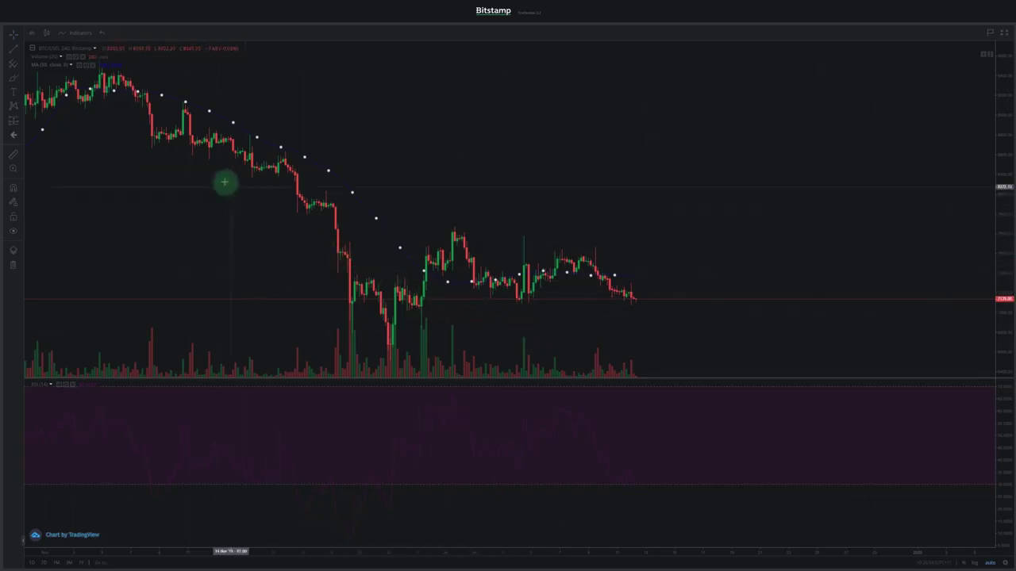
Delete the Moving Average and the RSI pane from their chart legends.
{"action": "left_click", "coordinate": [93, 66]}
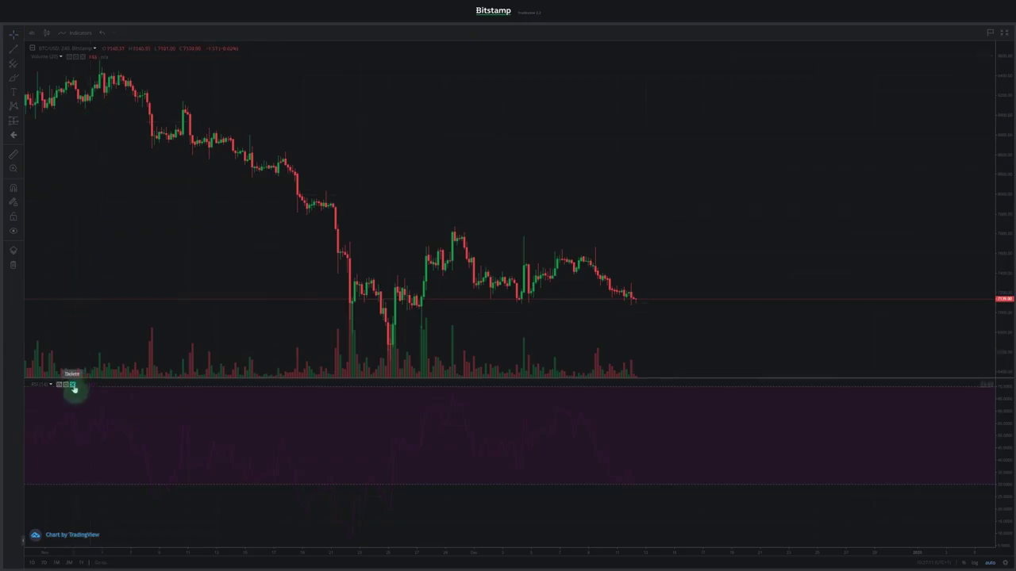
{"action": "left_click", "coordinate": [73, 386]}
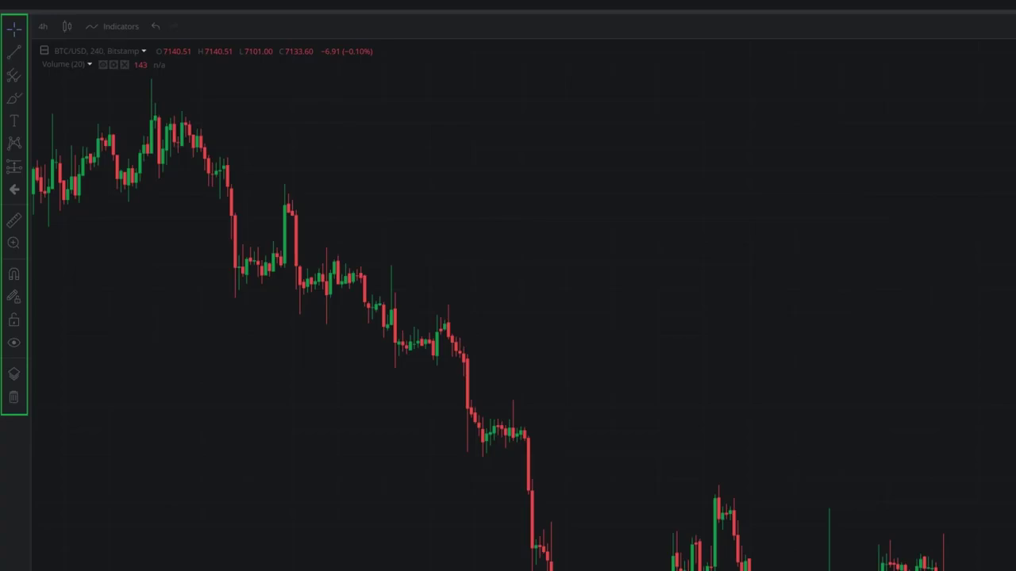
Draw a descending trend line from the late-November swing high to near the right edge.
{"action": "left_click", "coordinate": [16, 31]}
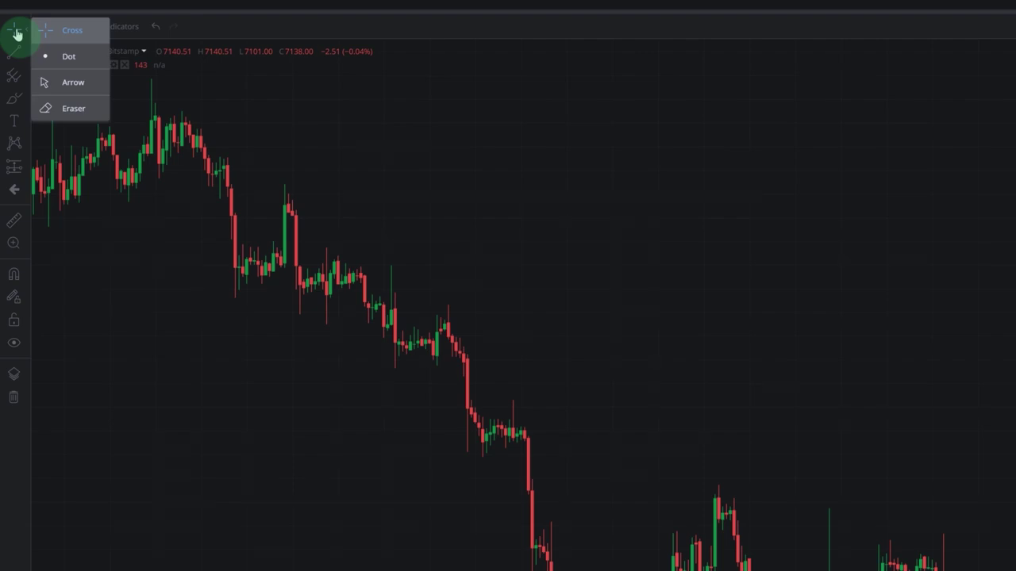
{"action": "left_click", "coordinate": [17, 34]}
{"action": "left_click", "coordinate": [14, 56]}
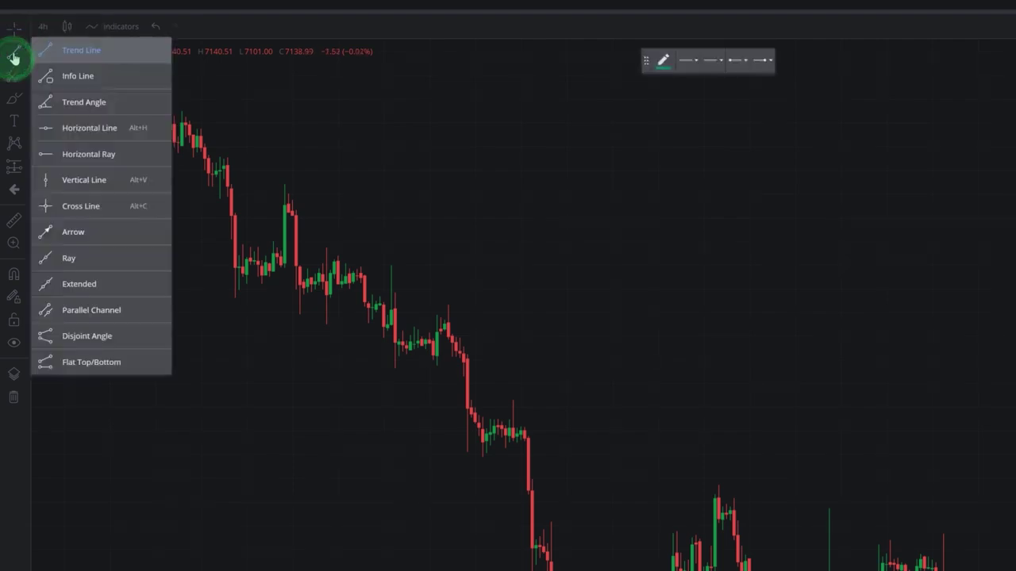
{"action": "left_click", "coordinate": [79, 54]}
{"action": "left_click", "coordinate": [714, 480]}
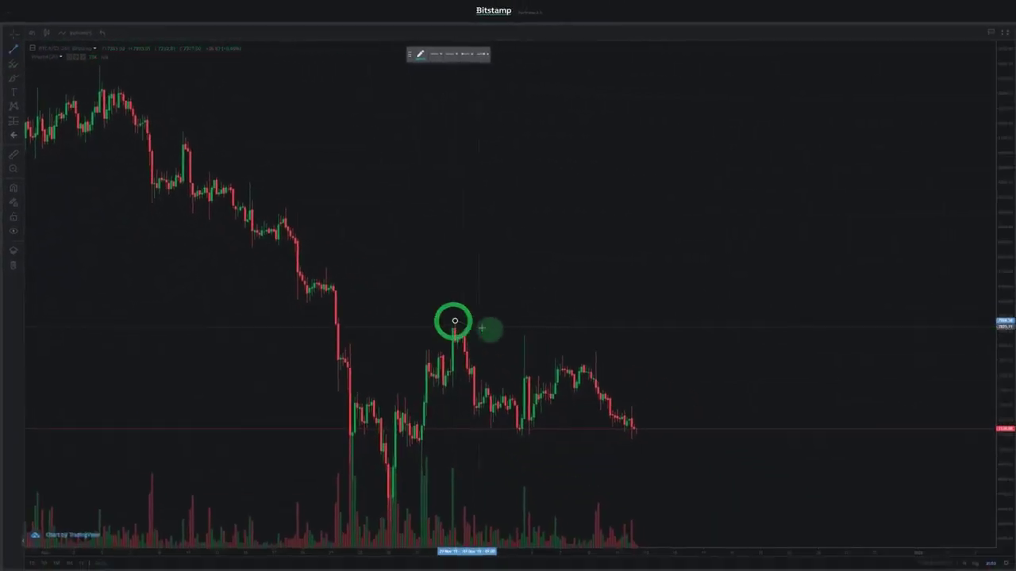
{"action": "left_click", "coordinate": [978, 428]}
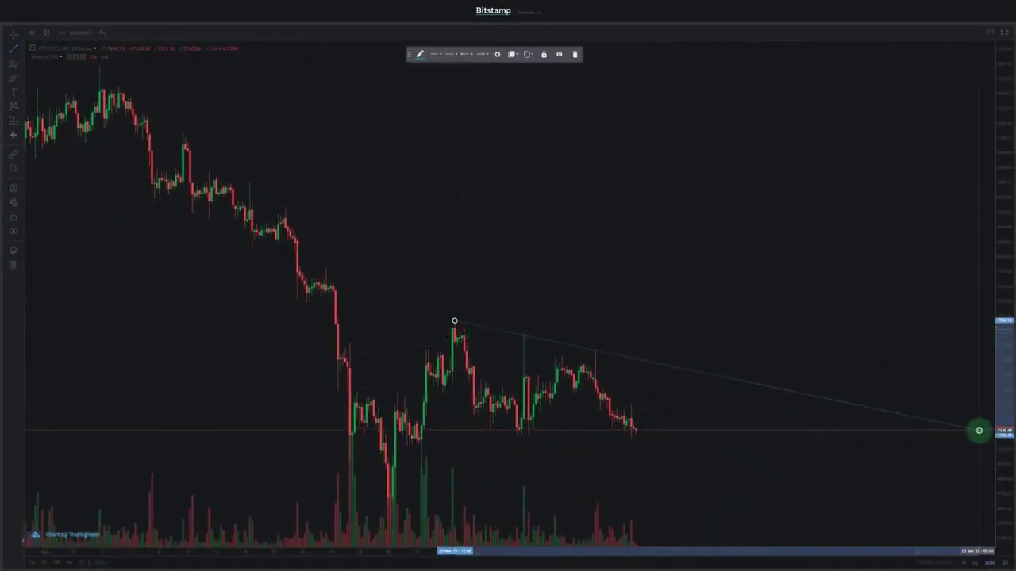
{"action": "left_click", "coordinate": [13, 64]}
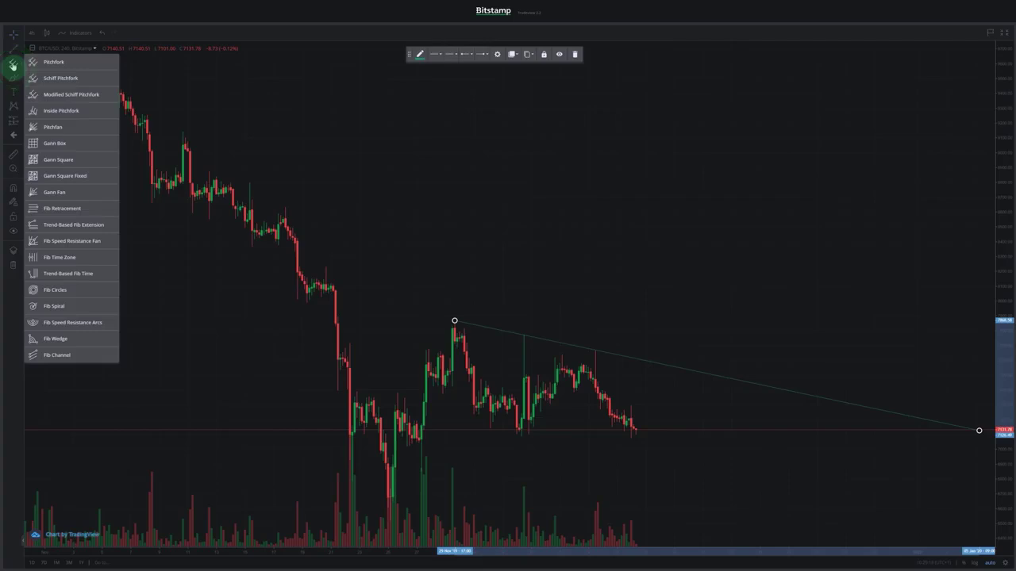
{"action": "left_click", "coordinate": [60, 215]}
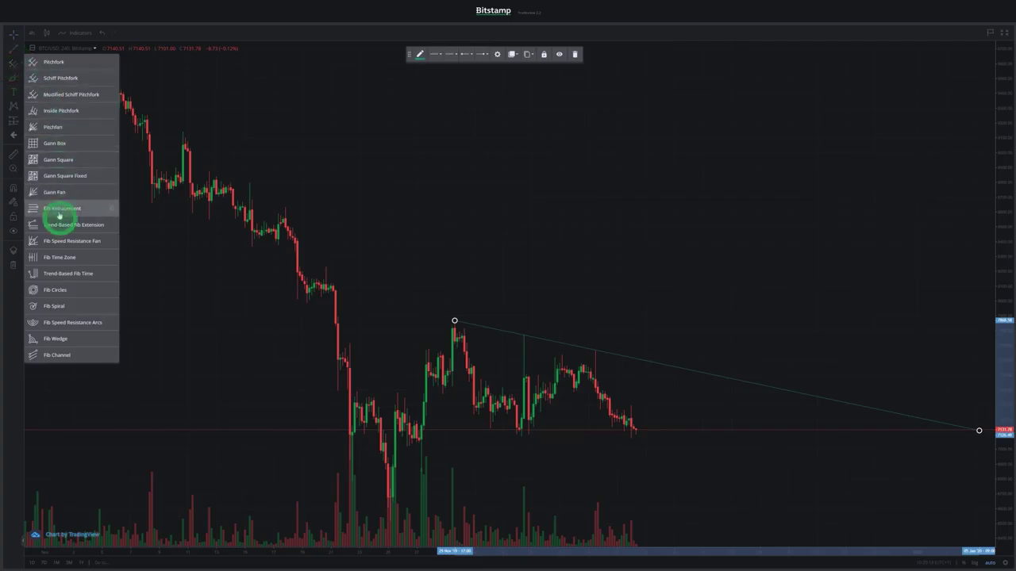
{"action": "left_click", "coordinate": [454, 321]}
{"action": "left_click", "coordinate": [630, 437]}
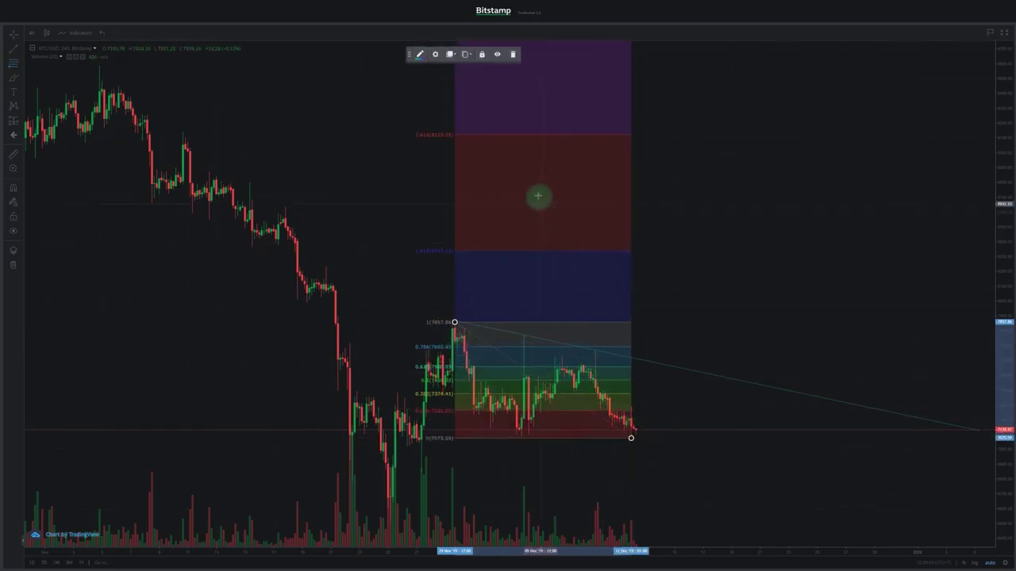
{"action": "left_click", "coordinate": [513, 54]}
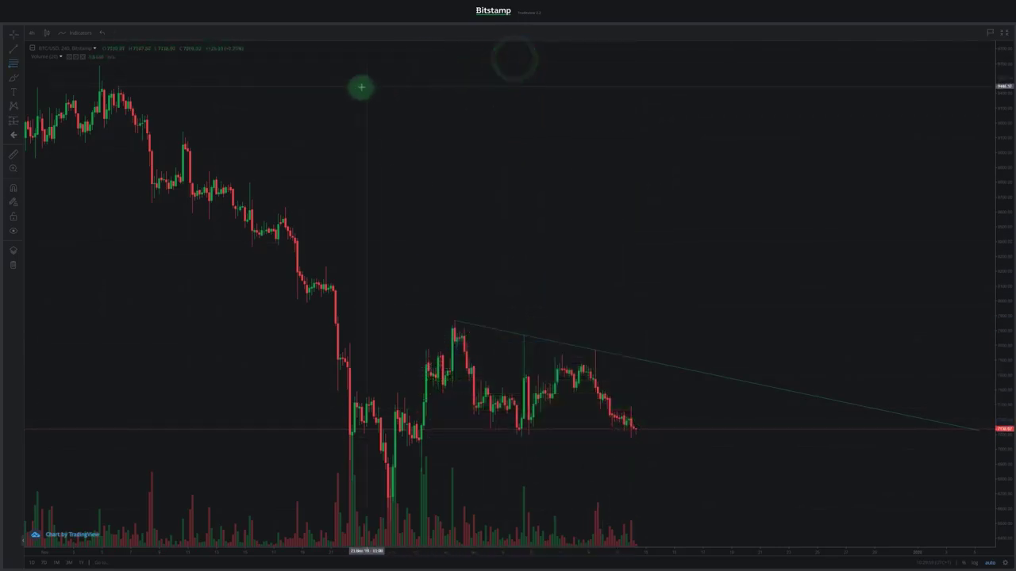
{"action": "left_click", "coordinate": [16, 84]}
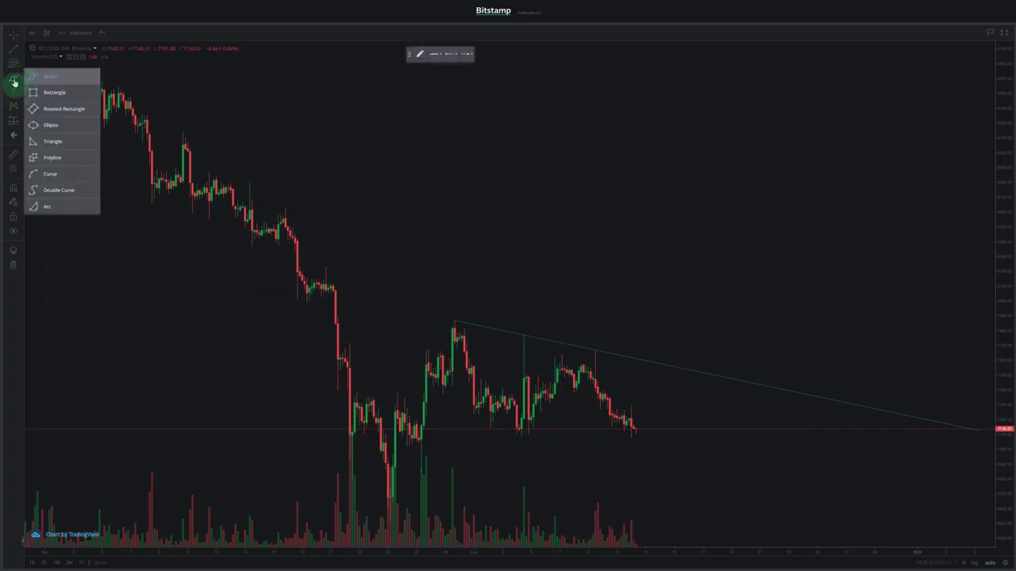
{"action": "left_click", "coordinate": [14, 83]}
{"action": "left_click", "coordinate": [13, 94]}
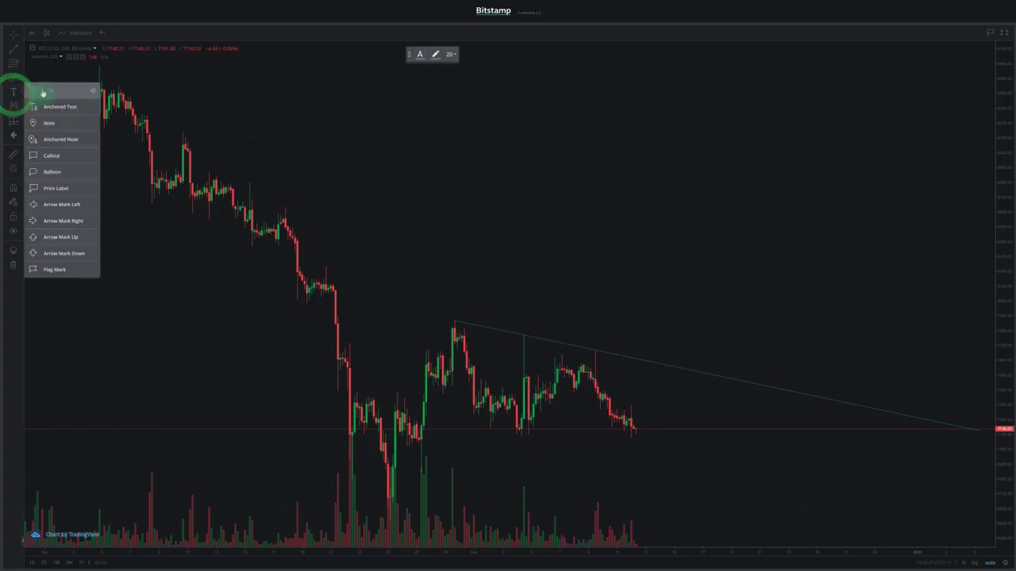
Place a 'Resistence Trendline' text label just above the descending trend line.
{"action": "left_click", "coordinate": [48, 90]}
{"action": "left_click", "coordinate": [681, 346]}
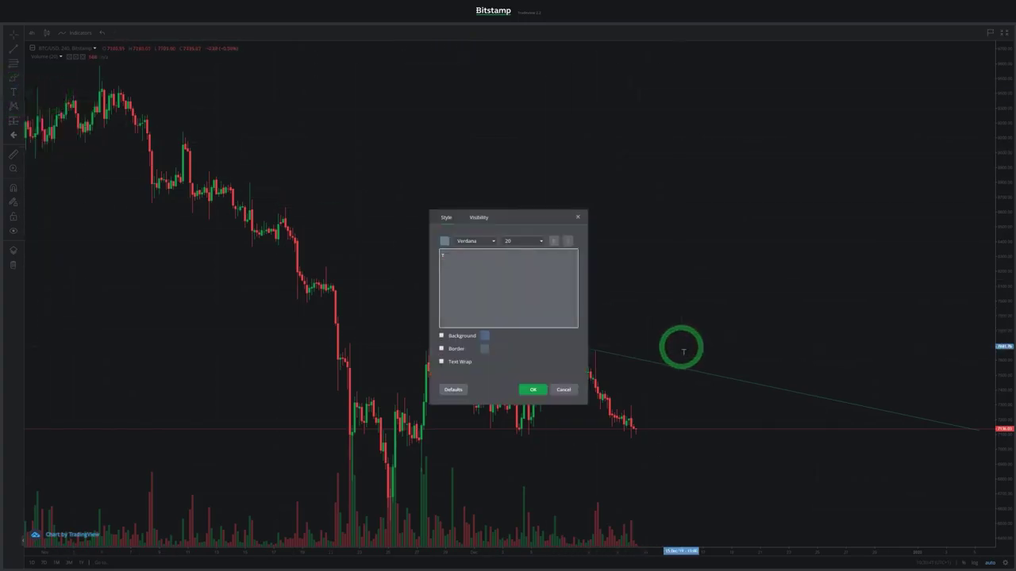
{"action": "type", "text": "Resistence Trendline"}
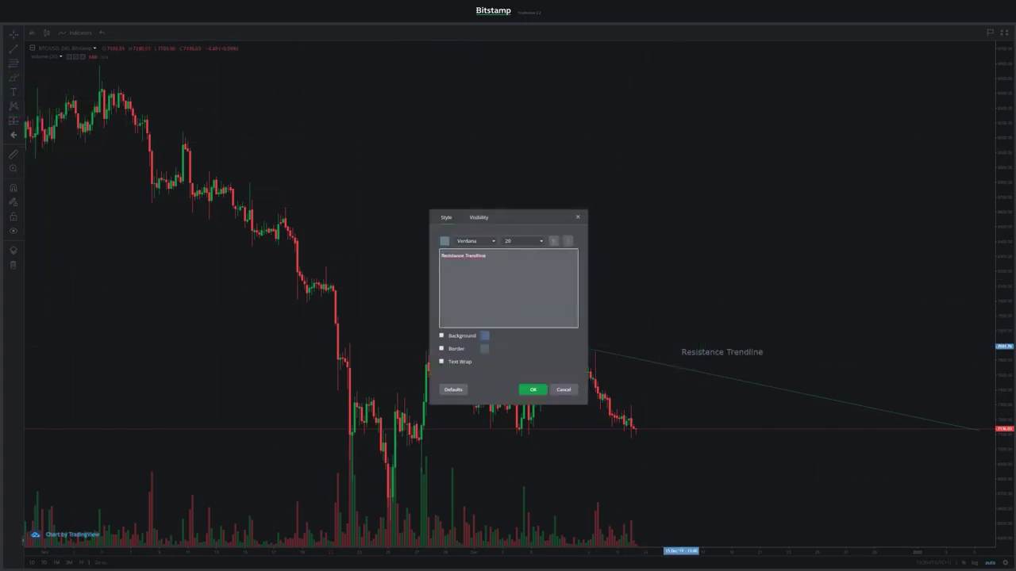
{"action": "left_click", "coordinate": [533, 390]}
{"action": "left_click", "coordinate": [13, 106]}
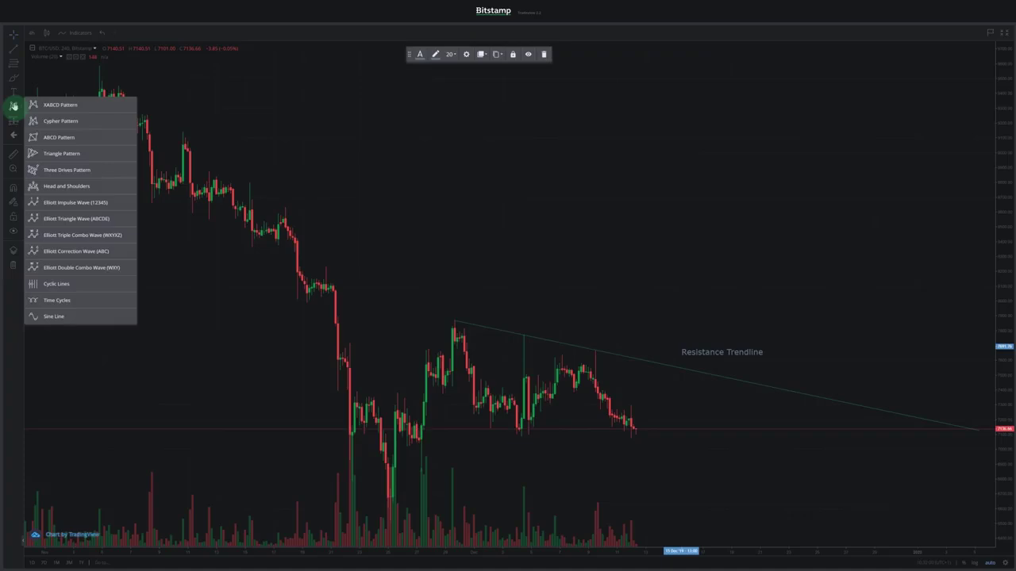
Mark the early-December swing low with an up-arrow icon placed beneath it.
{"action": "left_click", "coordinate": [13, 105]}
{"action": "left_click", "coordinate": [13, 122]}
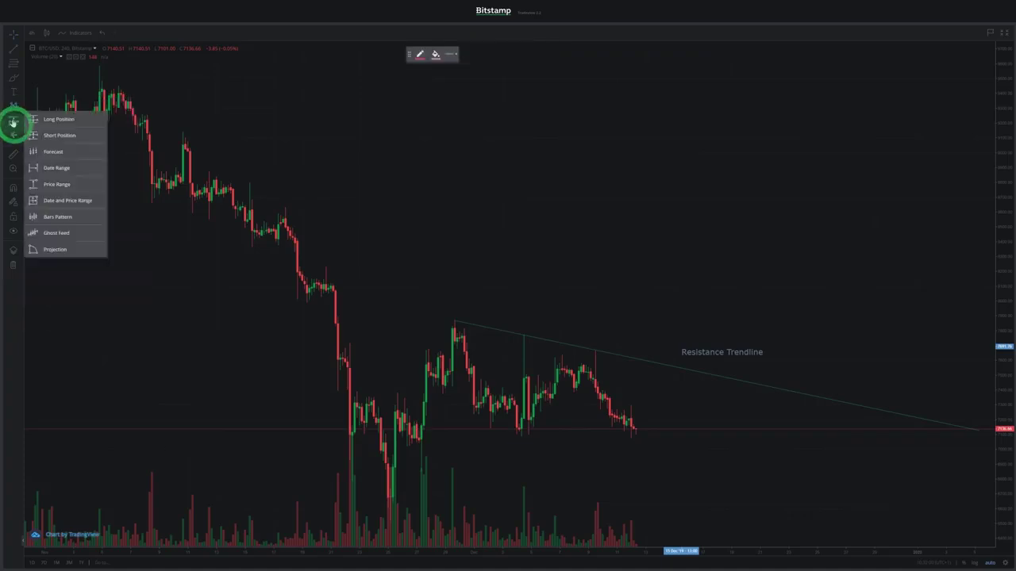
{"action": "left_click", "coordinate": [13, 121]}
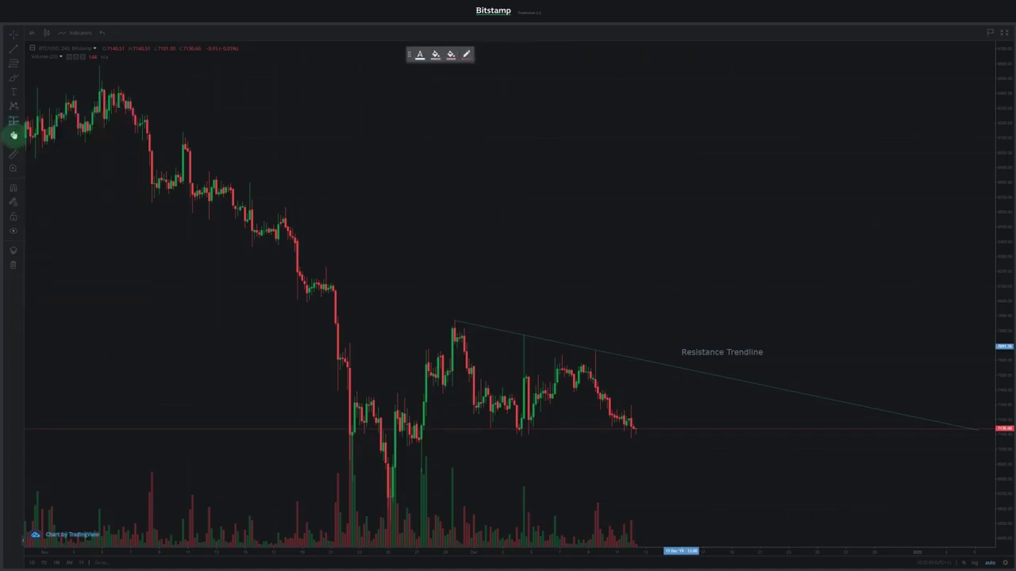
{"action": "left_click", "coordinate": [13, 136]}
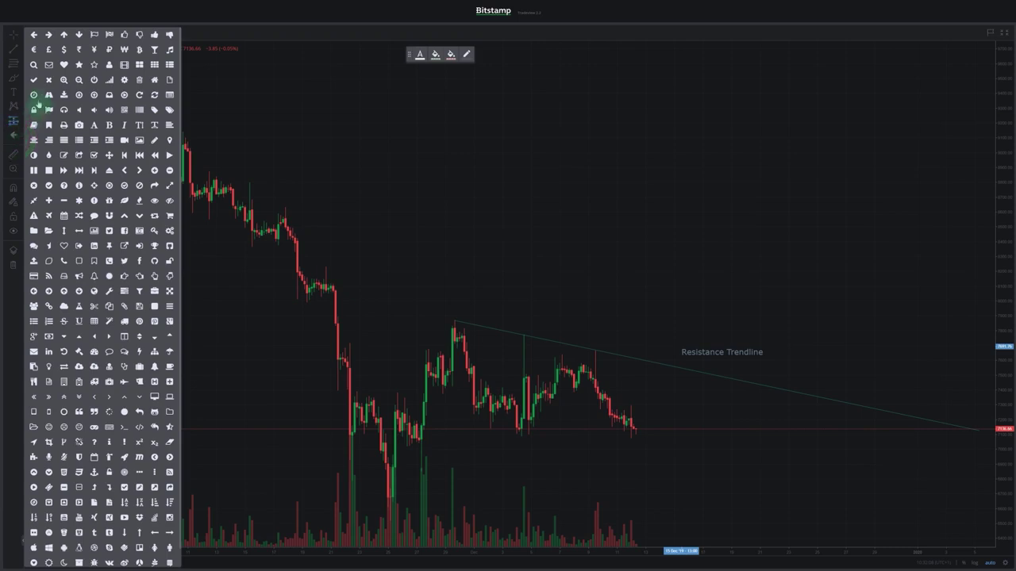
{"action": "left_click", "coordinate": [63, 35]}
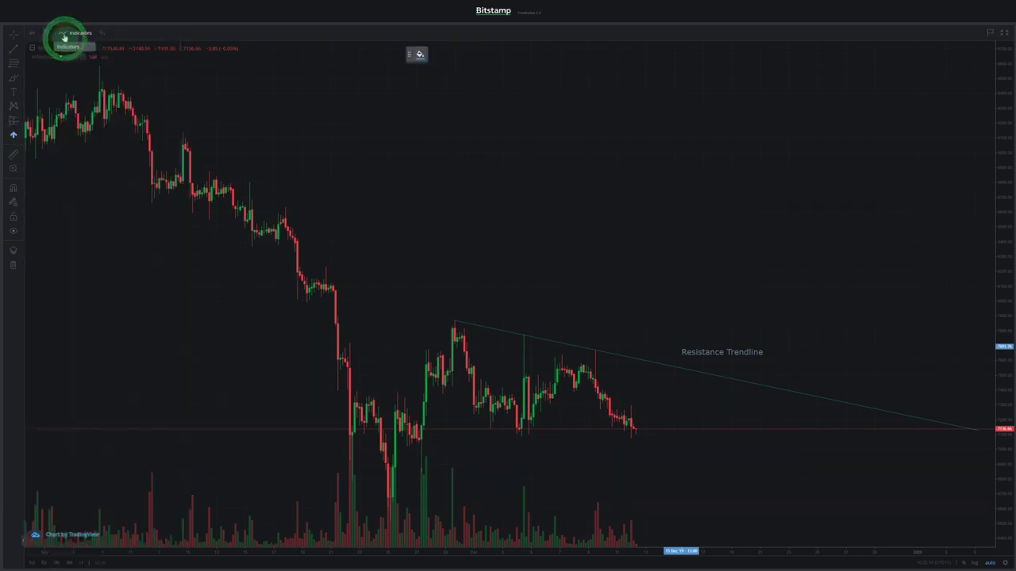
{"action": "left_click", "coordinate": [521, 452]}
{"action": "left_click", "coordinate": [555, 442]}
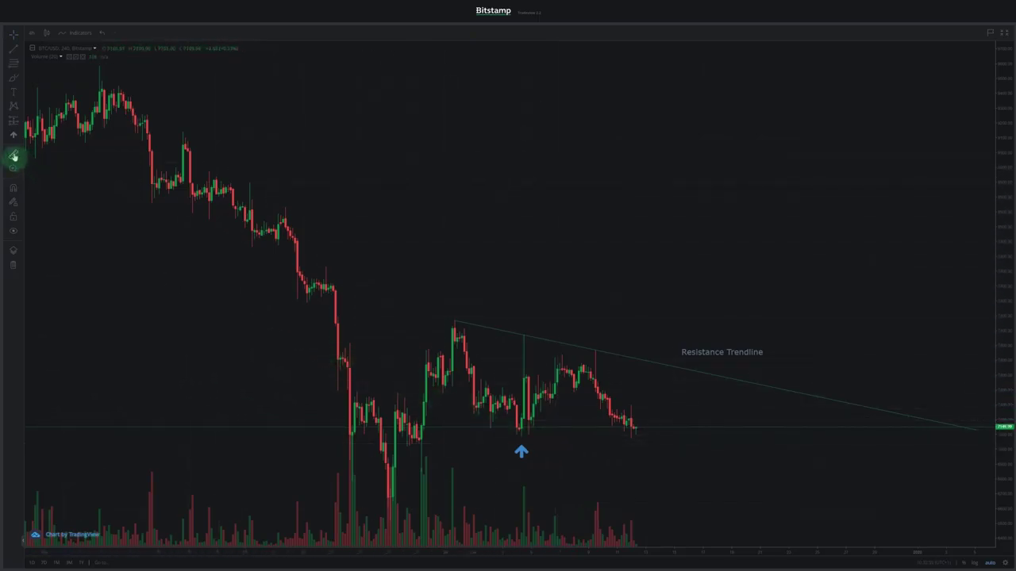
{"action": "left_click", "coordinate": [13, 155]}
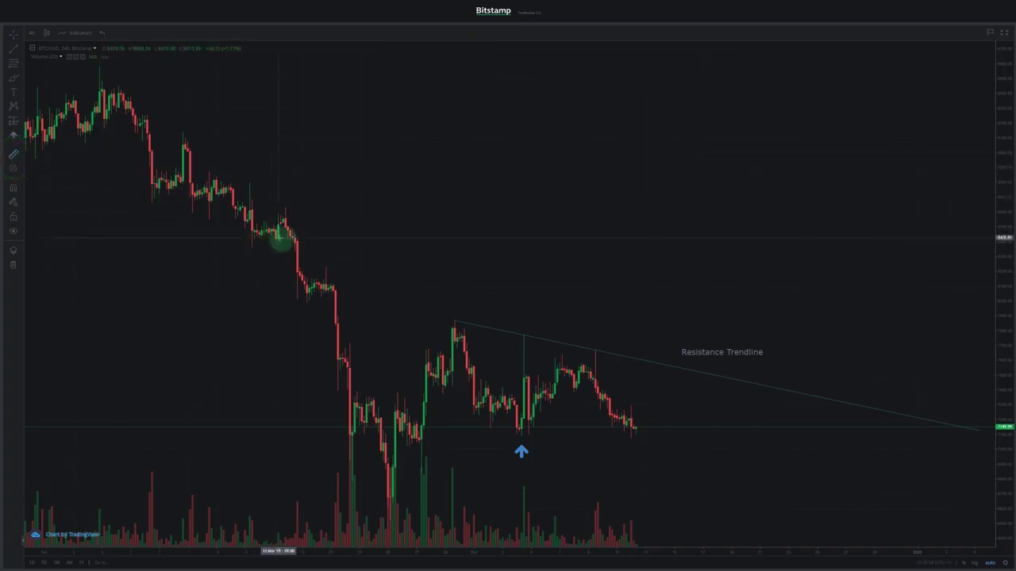
{"action": "left_click", "coordinate": [296, 240]}
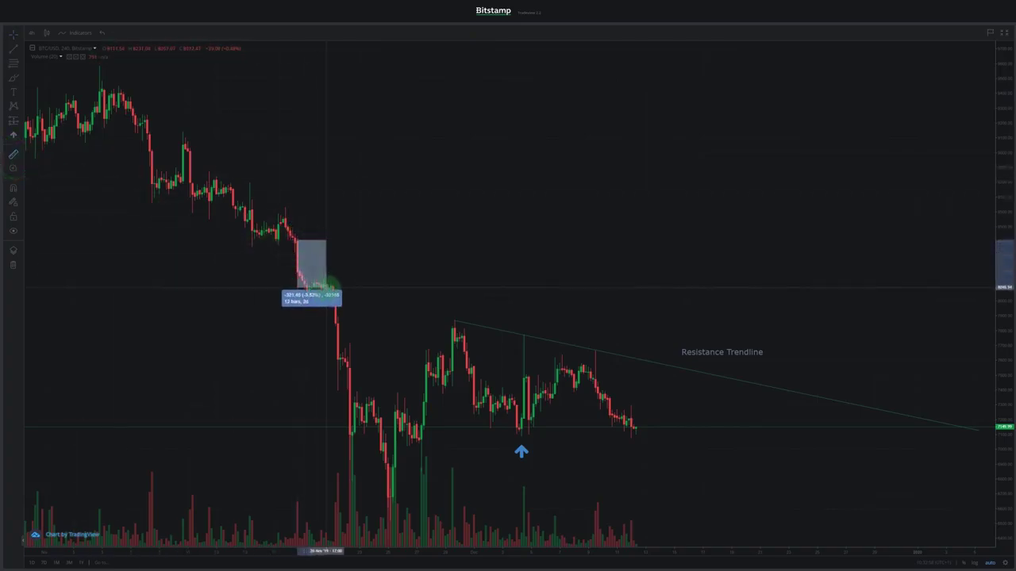
{"action": "left_click", "coordinate": [339, 291]}
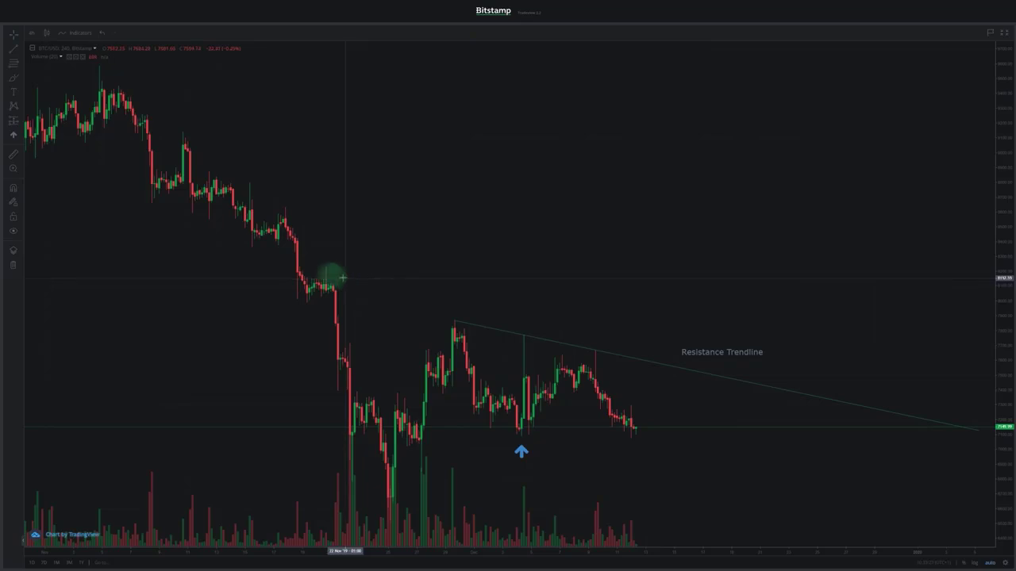
{"action": "left_click", "coordinate": [12, 170]}
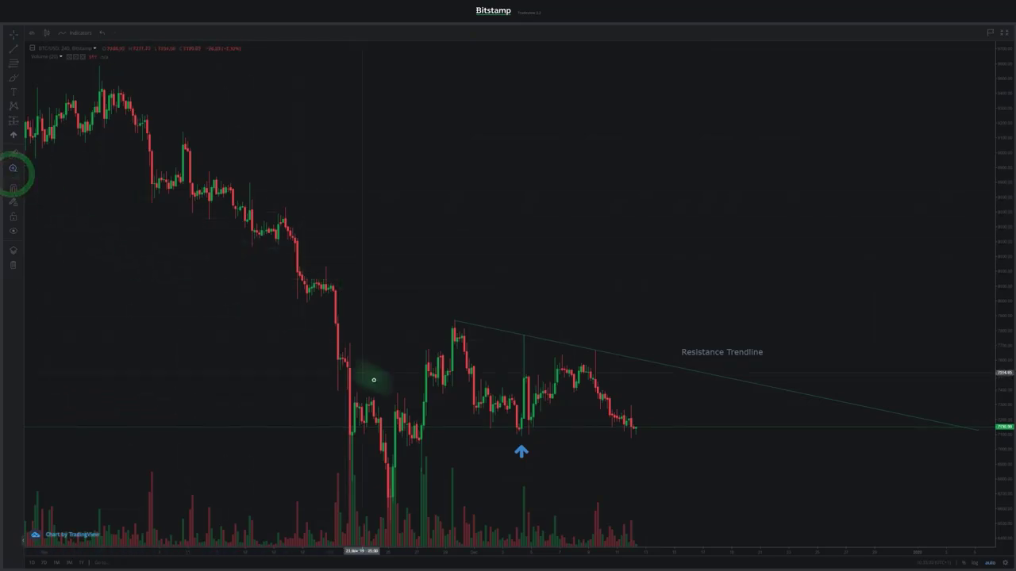
{"action": "left_click_drag", "start_coordinate": [521, 436], "coordinate": [645, 337]}
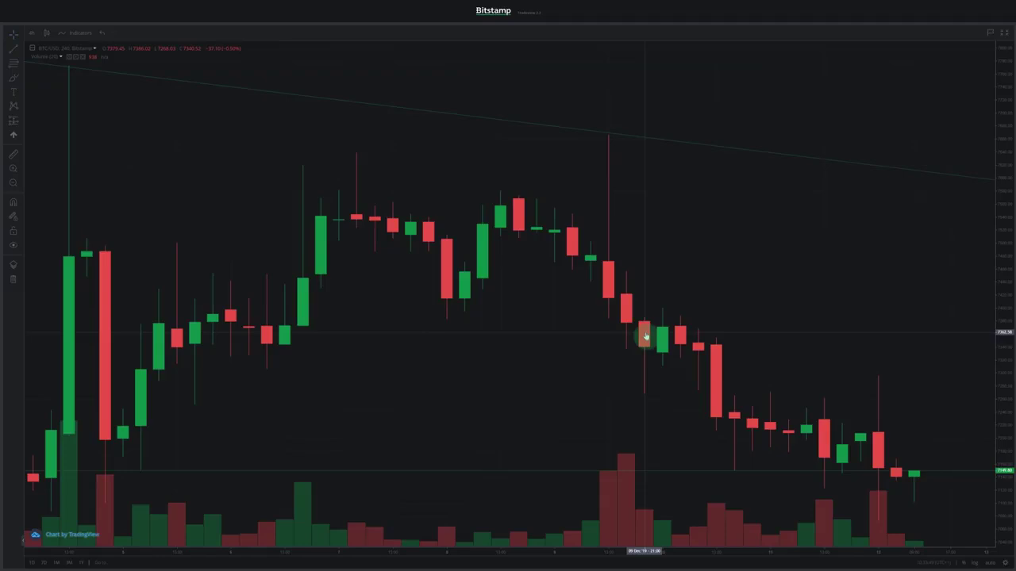
{"action": "left_click", "coordinate": [13, 184]}
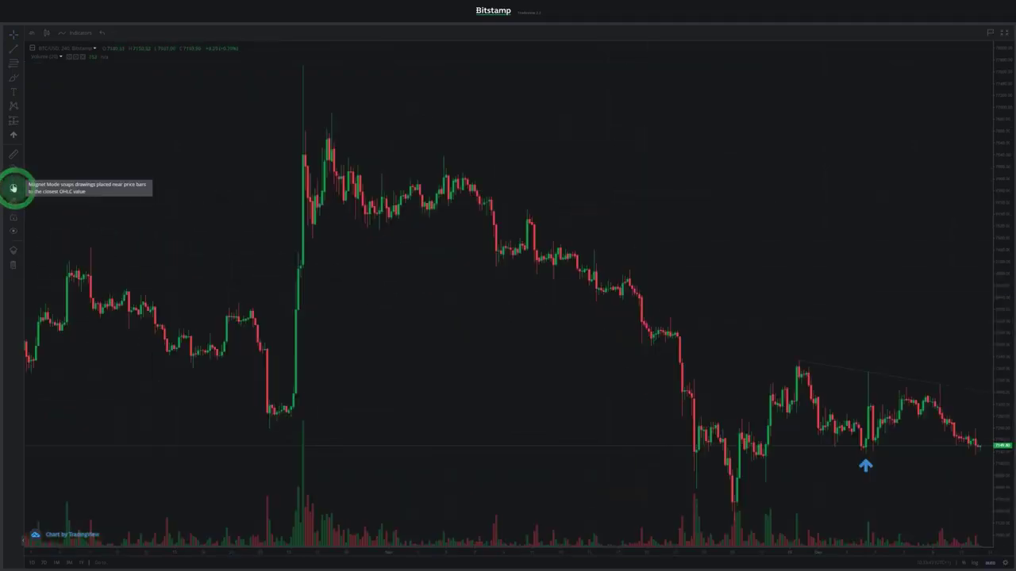
Pan left to reveal the label, and review the trend line, label and arrow in the Objects Tree.
{"action": "left_click_drag", "start_coordinate": [246, 211], "coordinate": [56, 185]}
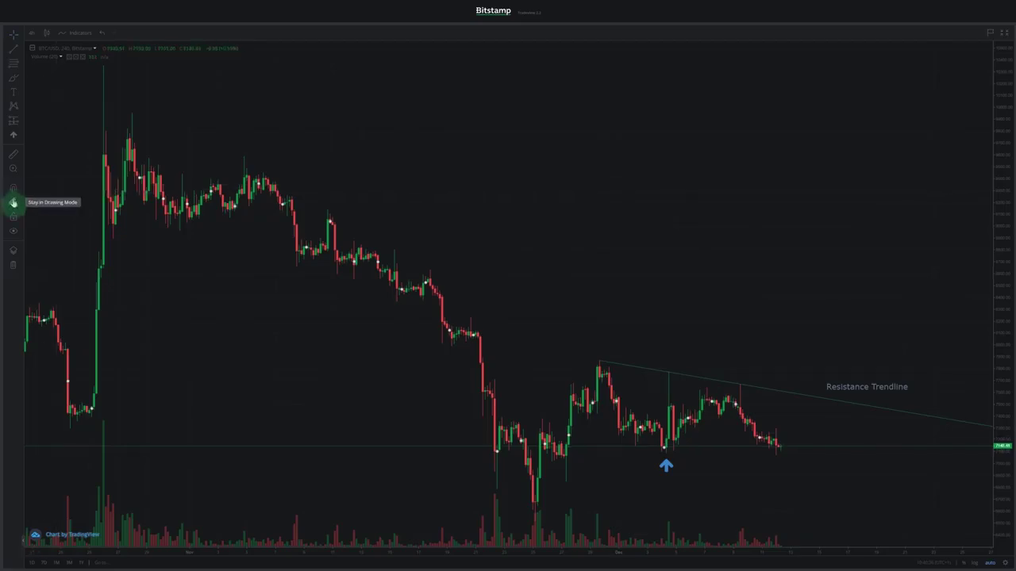
{"action": "left_click", "coordinate": [13, 251]}
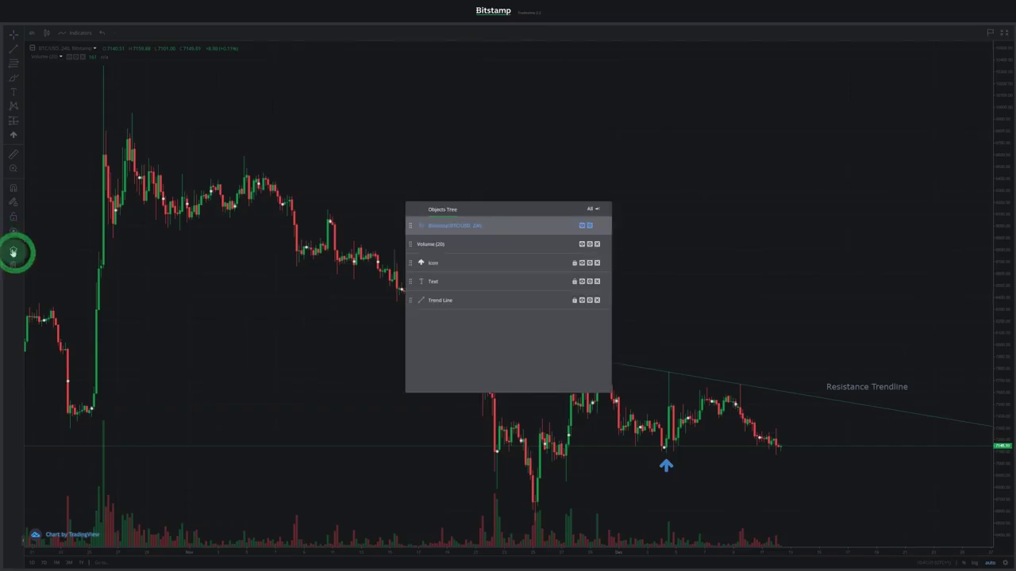
{"action": "left_click", "coordinate": [599, 210]}
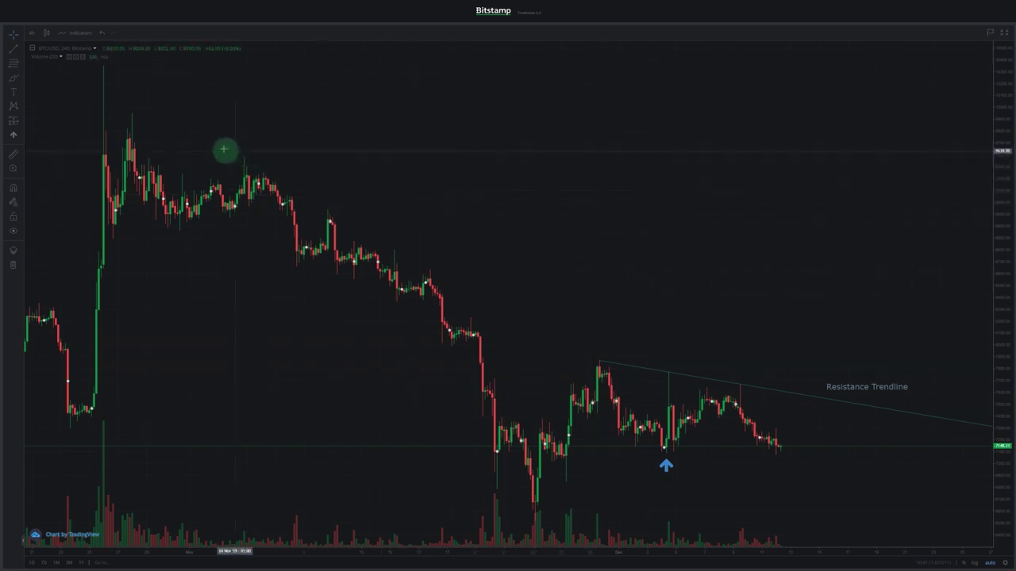
Star Trend Line and Fib Retracement as favourite tools, then remove all drawings from the chart.
{"action": "left_click", "coordinate": [13, 50]}
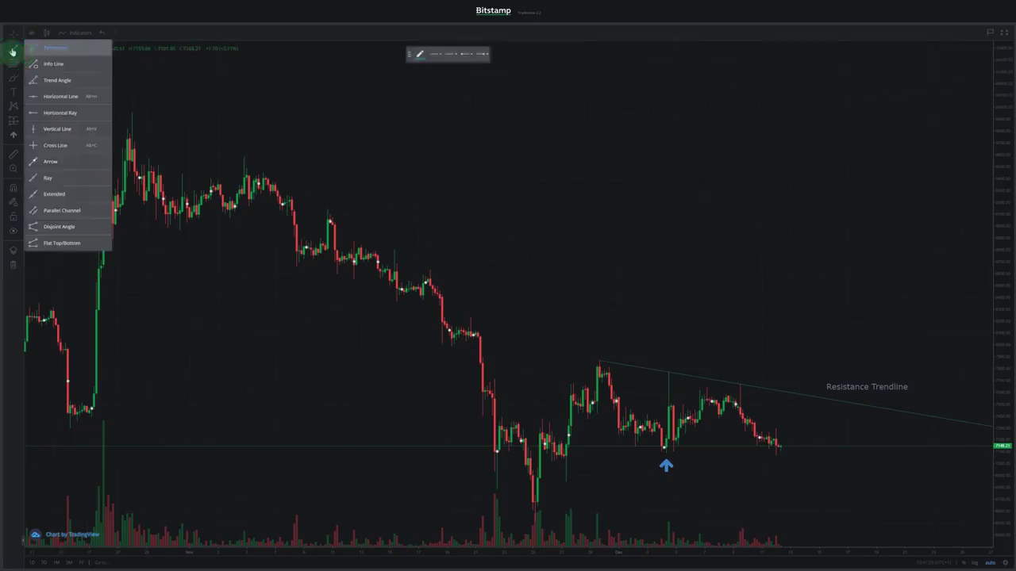
{"action": "left_click", "coordinate": [106, 49]}
{"action": "left_click", "coordinate": [13, 64]}
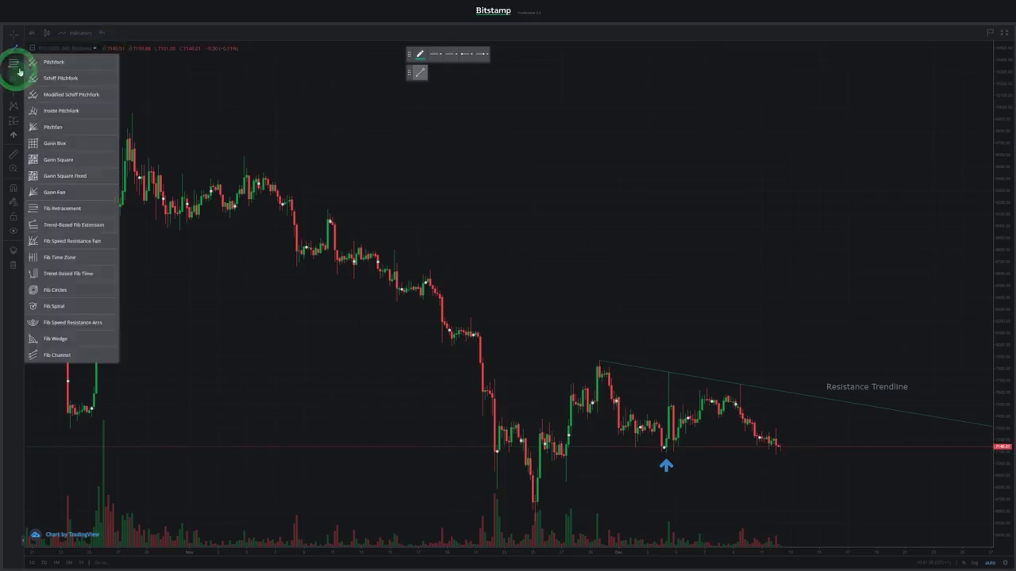
{"action": "left_click", "coordinate": [112, 209]}
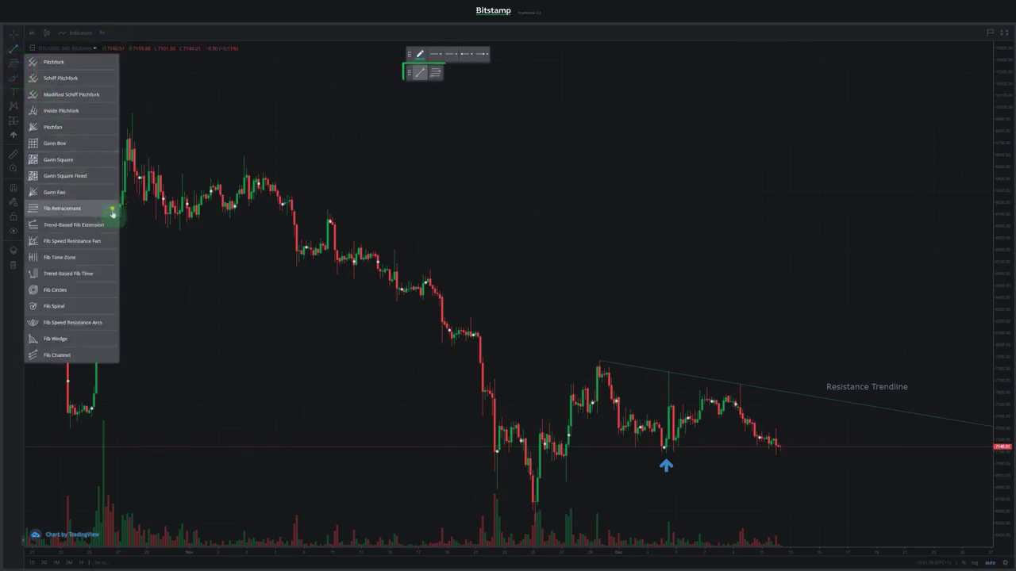
{"action": "left_click", "coordinate": [127, 230]}
{"action": "left_click", "coordinate": [11, 268]}
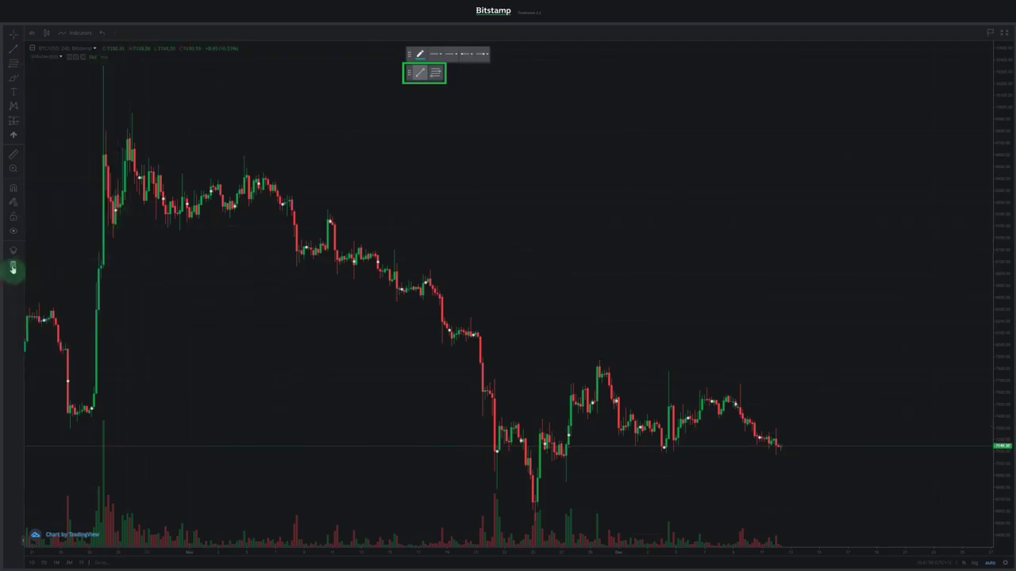
{"action": "left_click", "coordinate": [12, 268]}
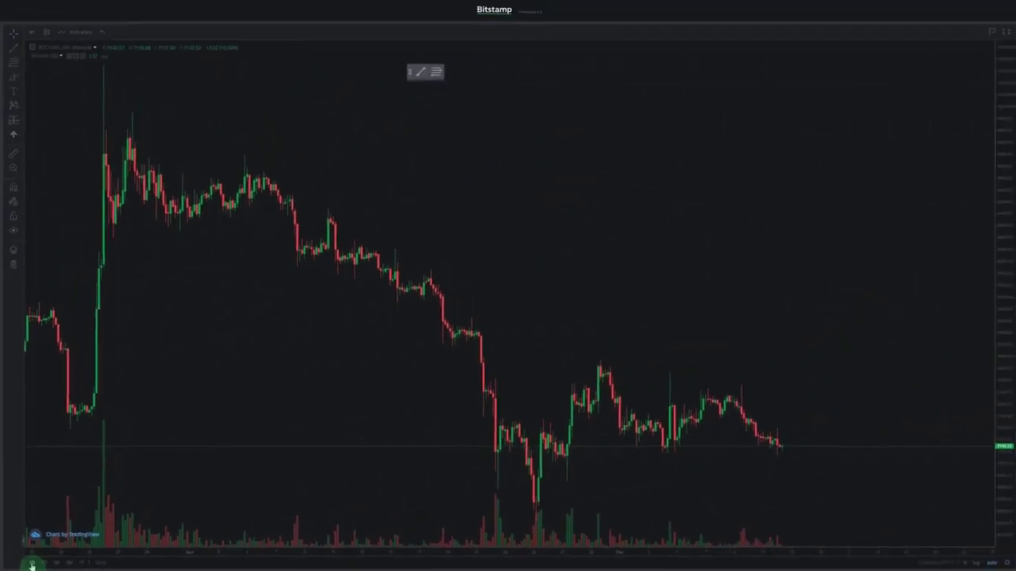
Cycle the date range through 1D, 1M, 3M and longer, then jump to a date via Go to.
{"action": "left_click", "coordinate": [31, 563]}
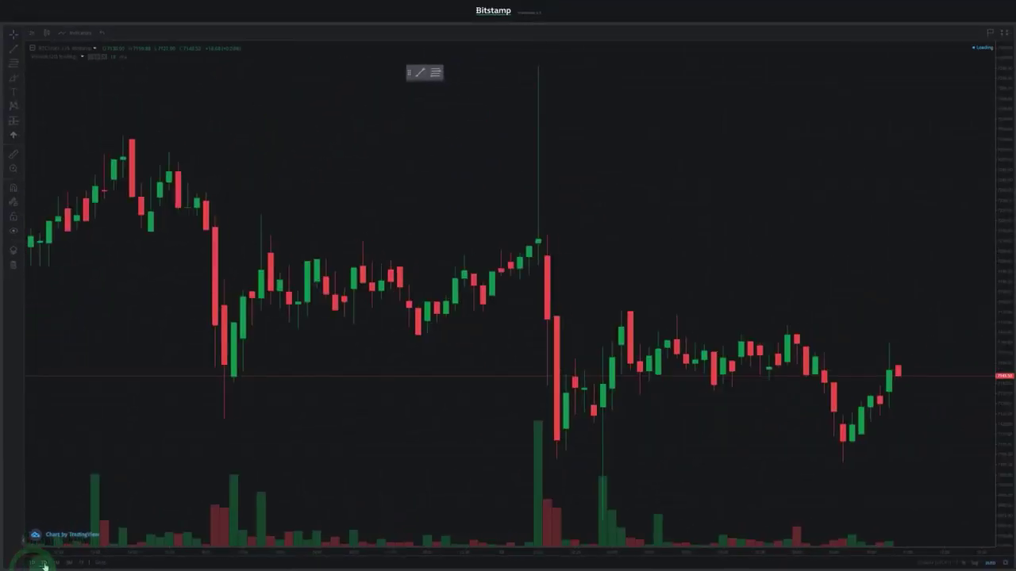
{"action": "left_click", "coordinate": [52, 564]}
{"action": "left_click", "coordinate": [68, 565]}
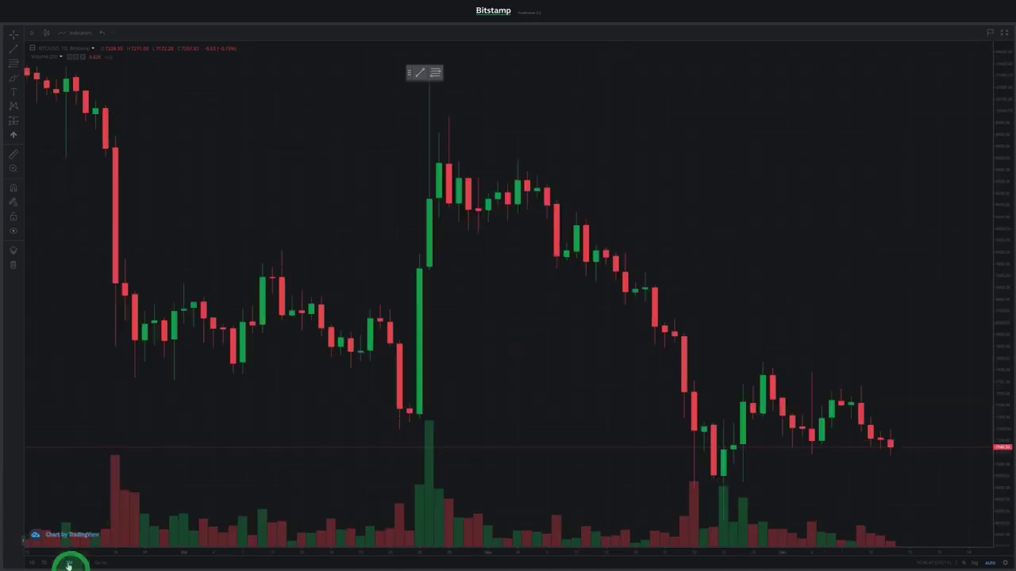
{"action": "left_click", "coordinate": [82, 565]}
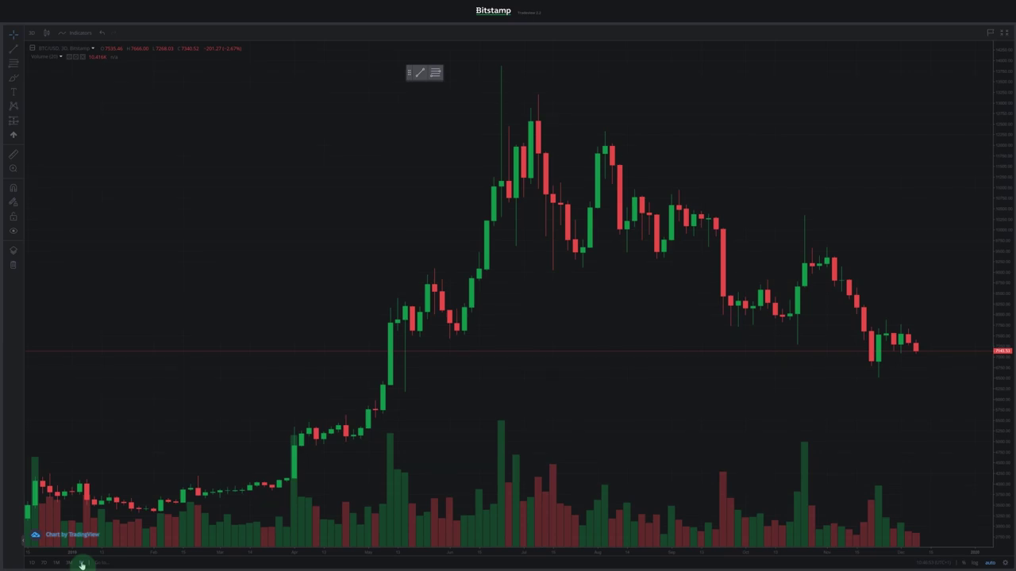
{"action": "left_click", "coordinate": [100, 561]}
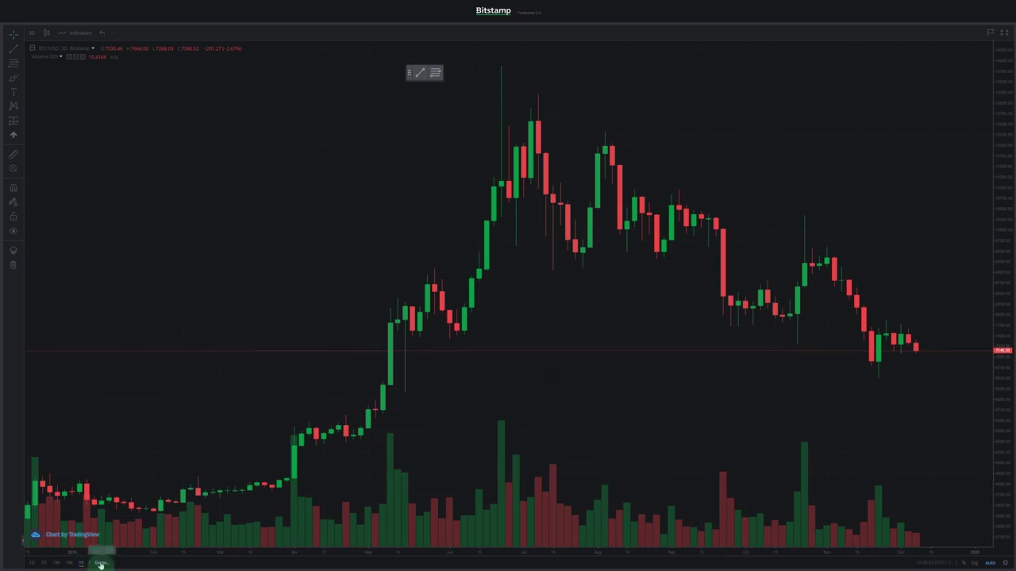
{"action": "left_click", "coordinate": [564, 147]}
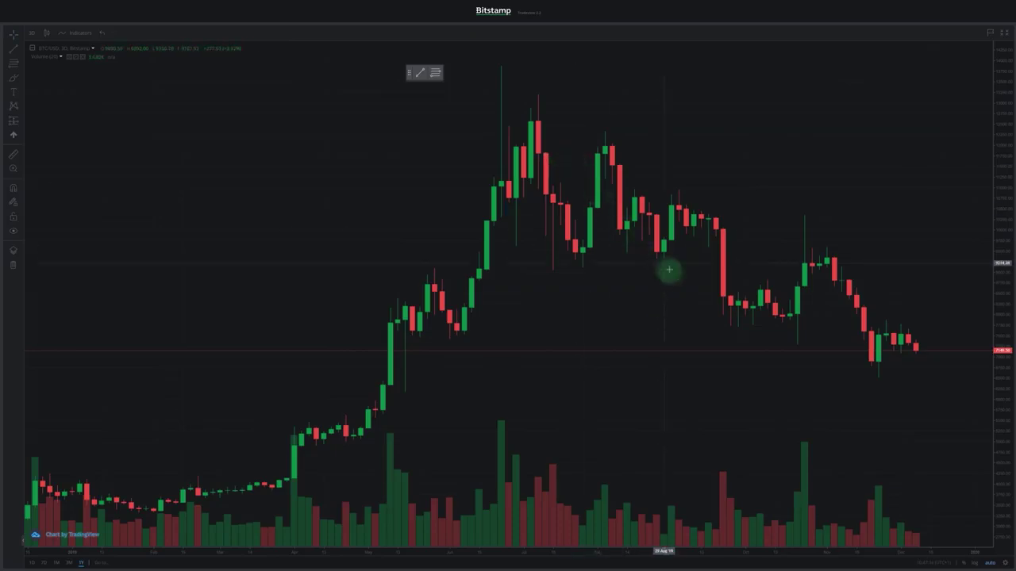
{"action": "left_click", "coordinate": [932, 563]}
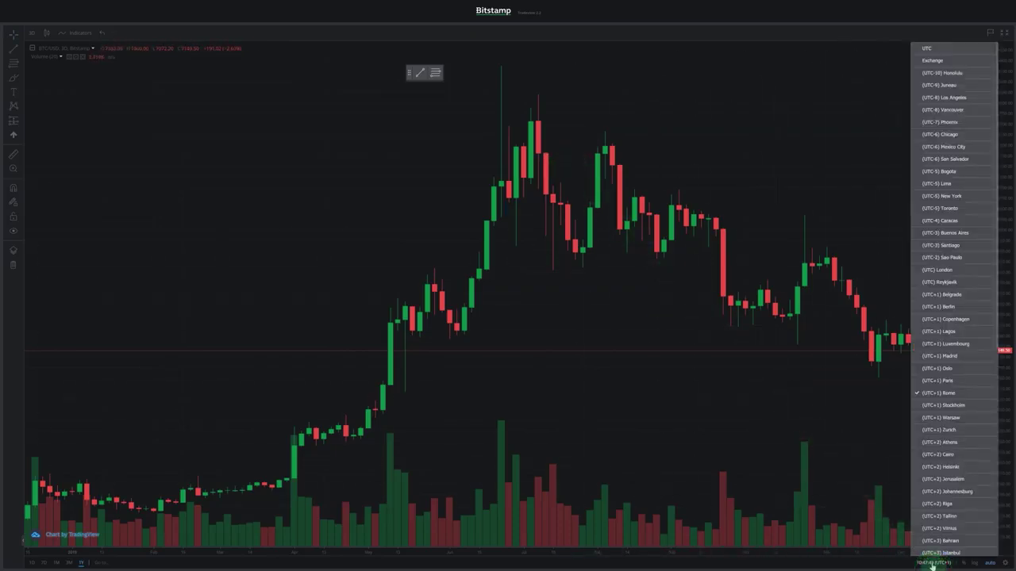
{"action": "left_click", "coordinate": [933, 563]}
{"action": "left_click", "coordinate": [974, 563]}
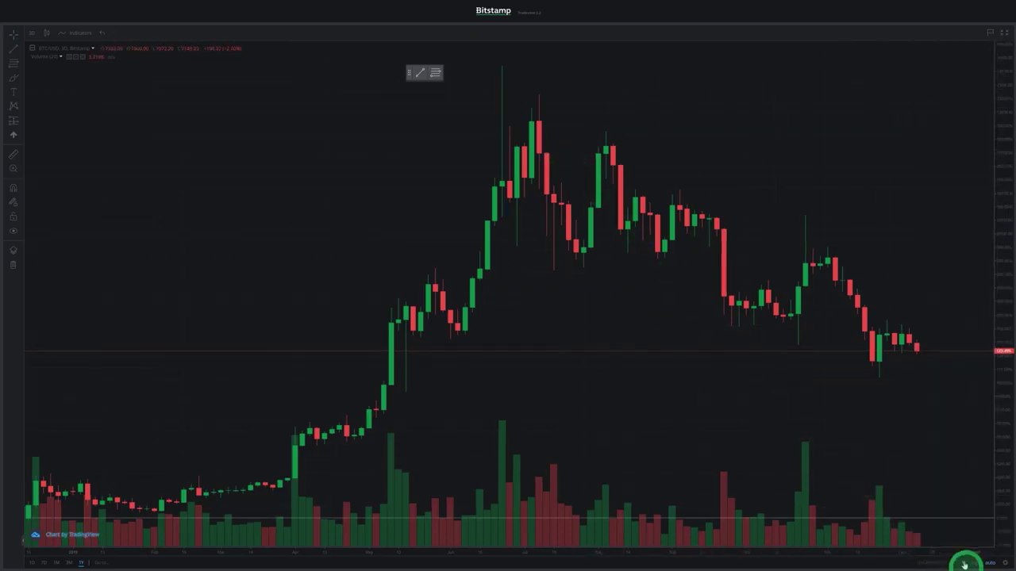
{"action": "left_click", "coordinate": [974, 563]}
{"action": "left_click", "coordinate": [974, 563]}
{"action": "left_click", "coordinate": [973, 562]}
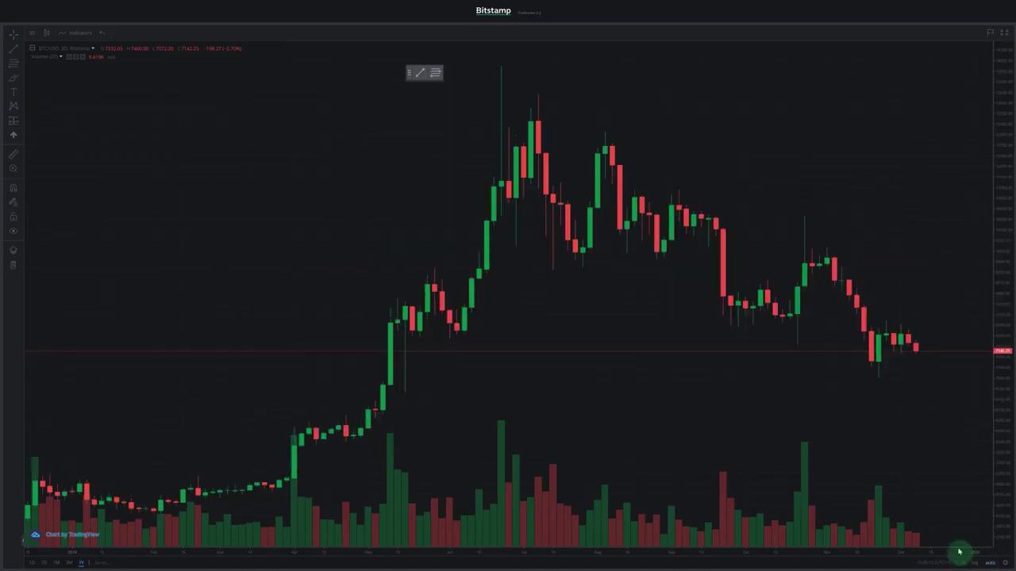
{"action": "left_click", "coordinate": [990, 563]}
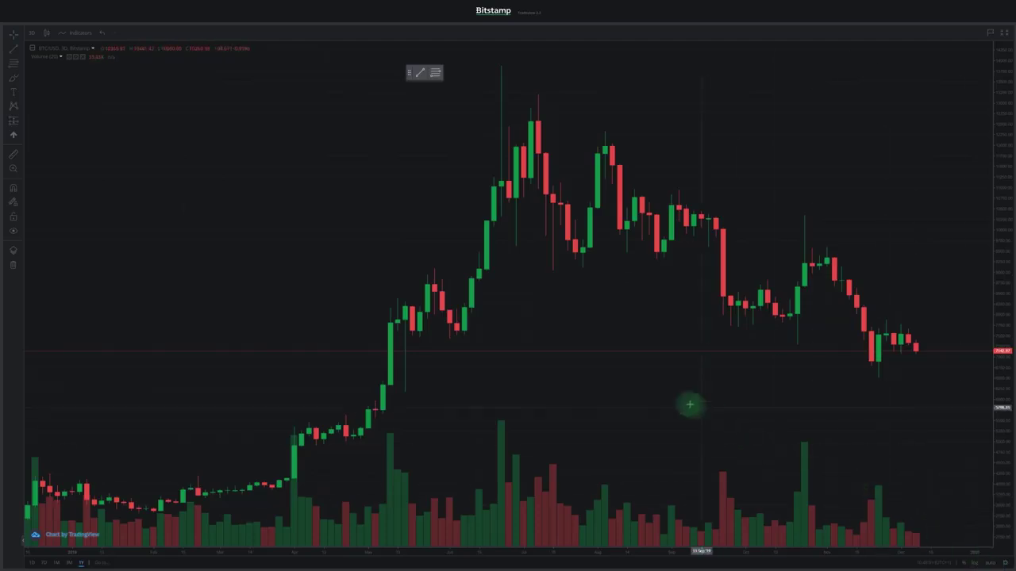
Pan the 3-day candles left, restore auto price scaling, and glance at the scale settings menu.
{"action": "left_click_drag", "start_coordinate": [627, 381], "coordinate": [536, 390]}
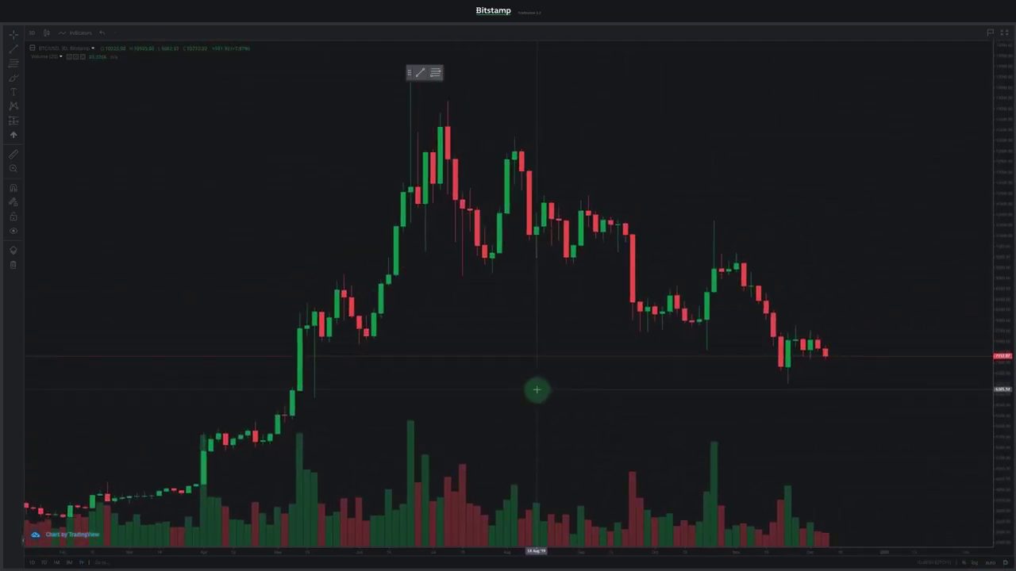
{"action": "left_click", "coordinate": [987, 562]}
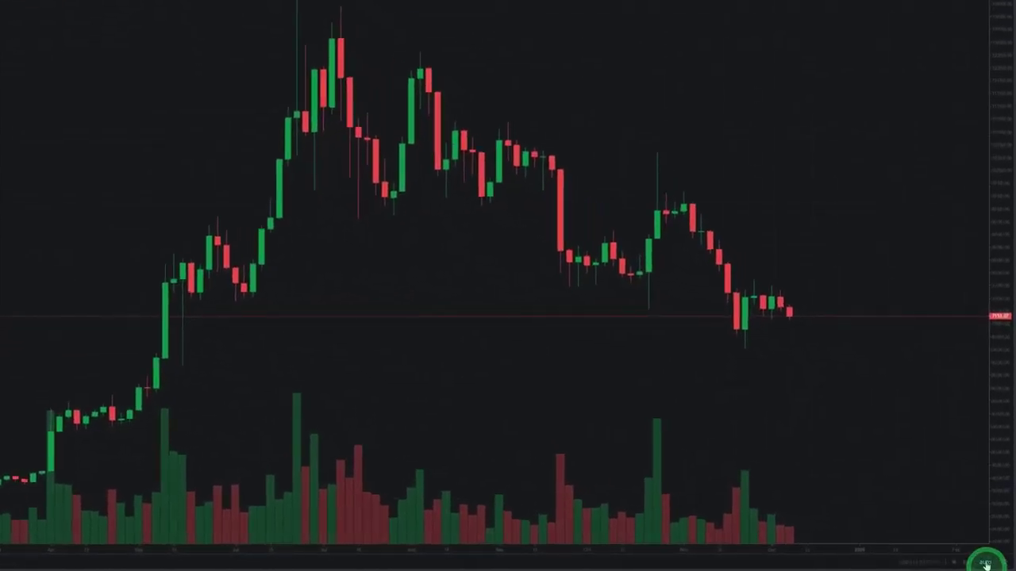
{"action": "left_click_drag", "start_coordinate": [685, 396], "coordinate": [628, 397]}
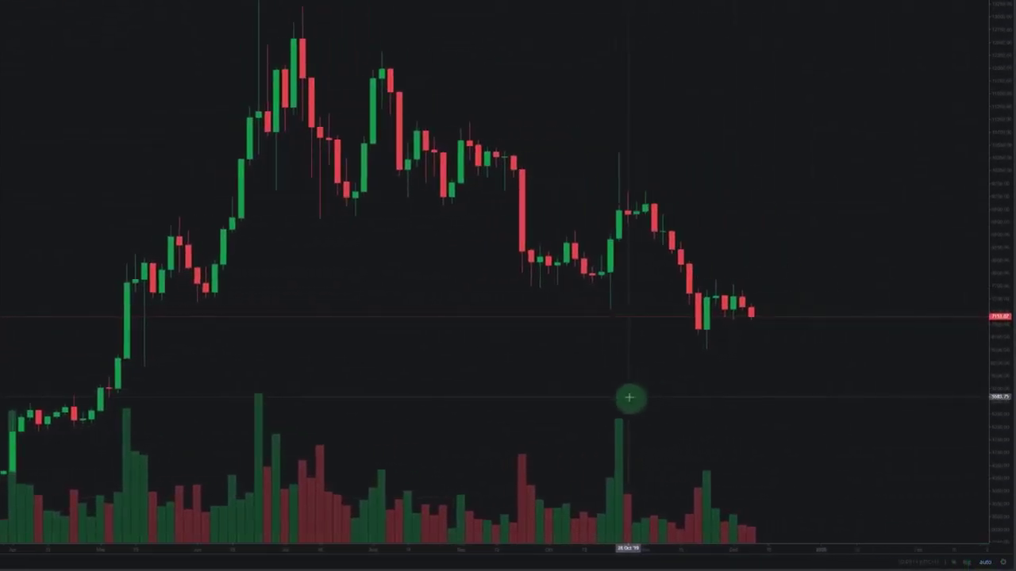
{"action": "left_click", "coordinate": [1004, 562]}
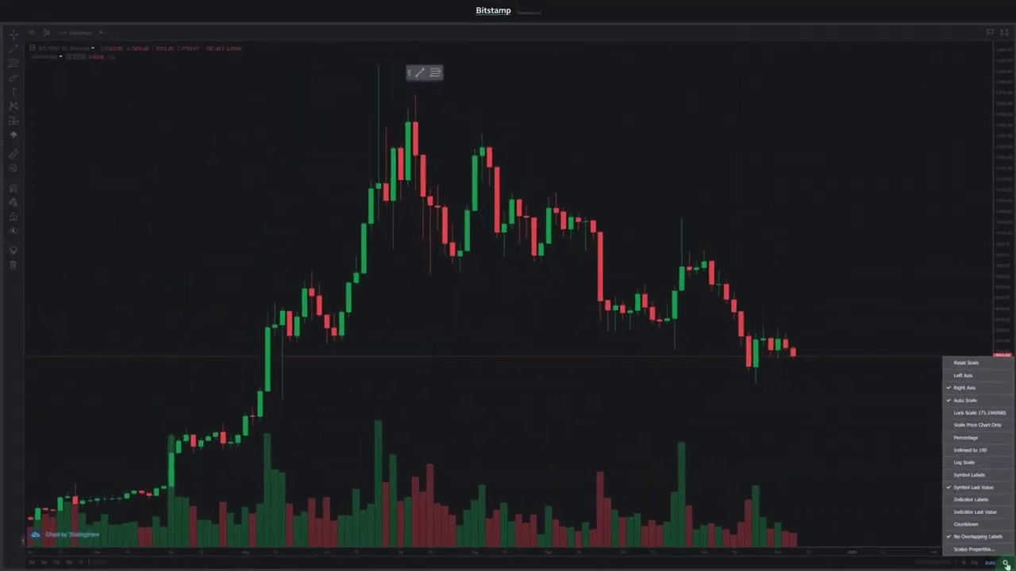
{"action": "left_click", "coordinate": [1005, 563]}
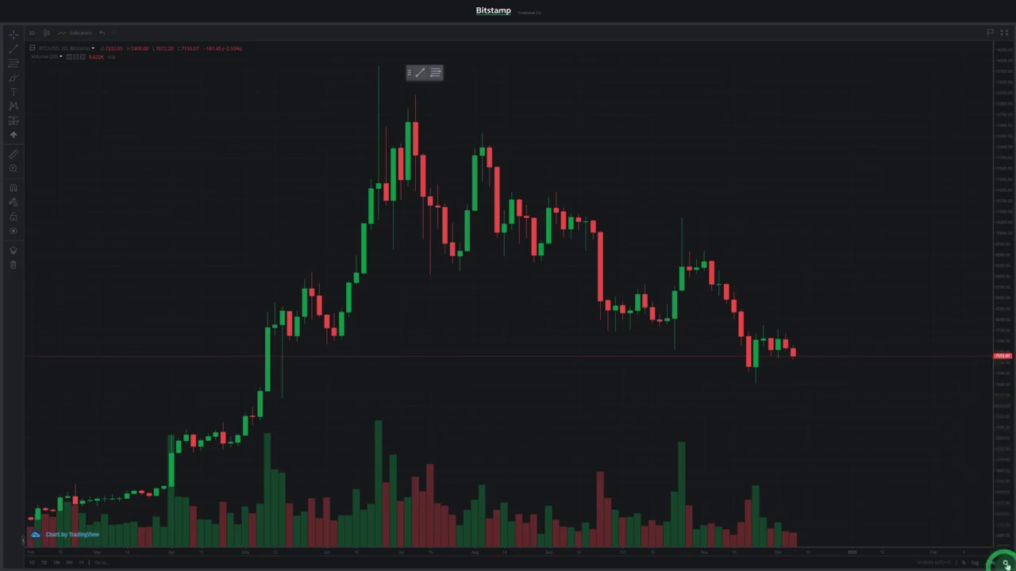